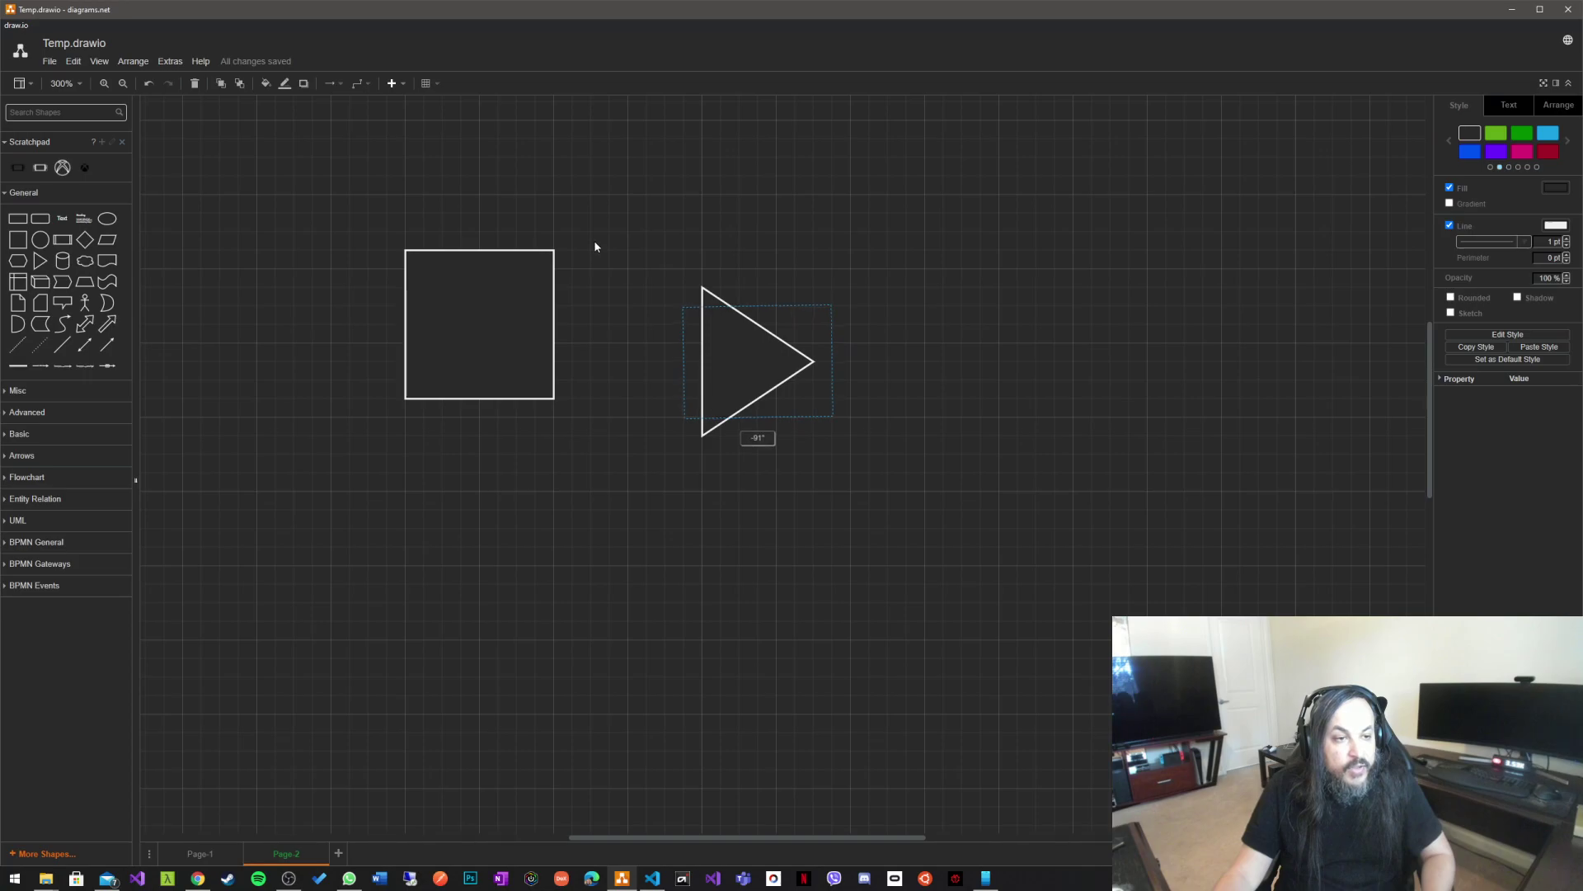
# Align the triangle with the square's row and straighten its rotation so it points exactly upward
pyautogui.moveTo(757, 304)
pyautogui.mouseDown()
pyautogui.moveTo(756, 263)
pyautogui.moveTo(744, 330)
pyautogui.mouseUp()
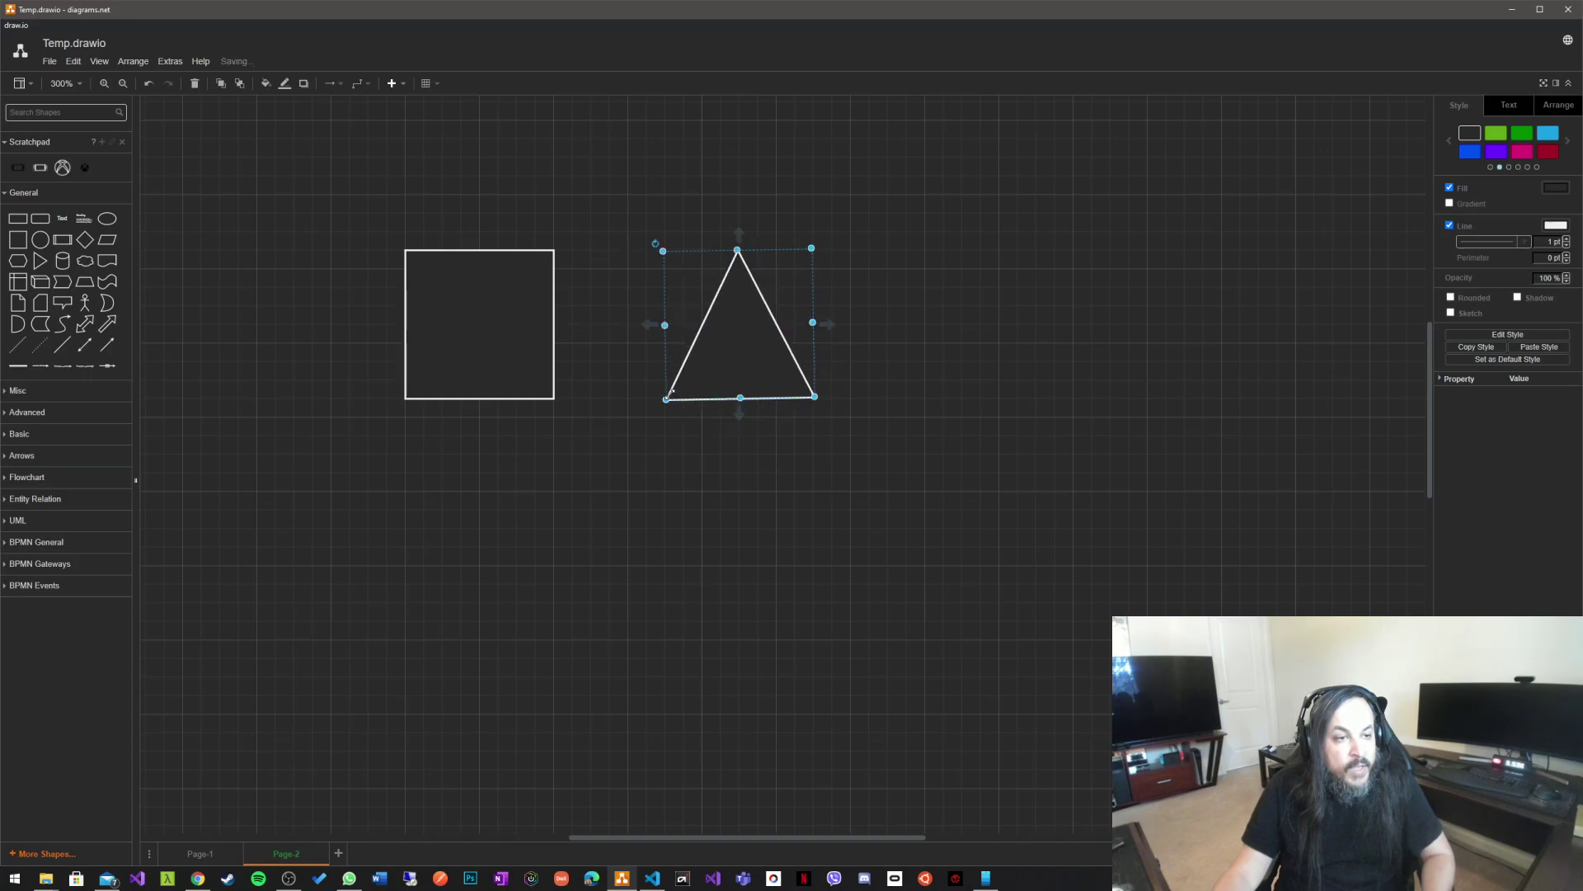
pyautogui.moveTo(656, 244); pyautogui.dragTo(665, 239)
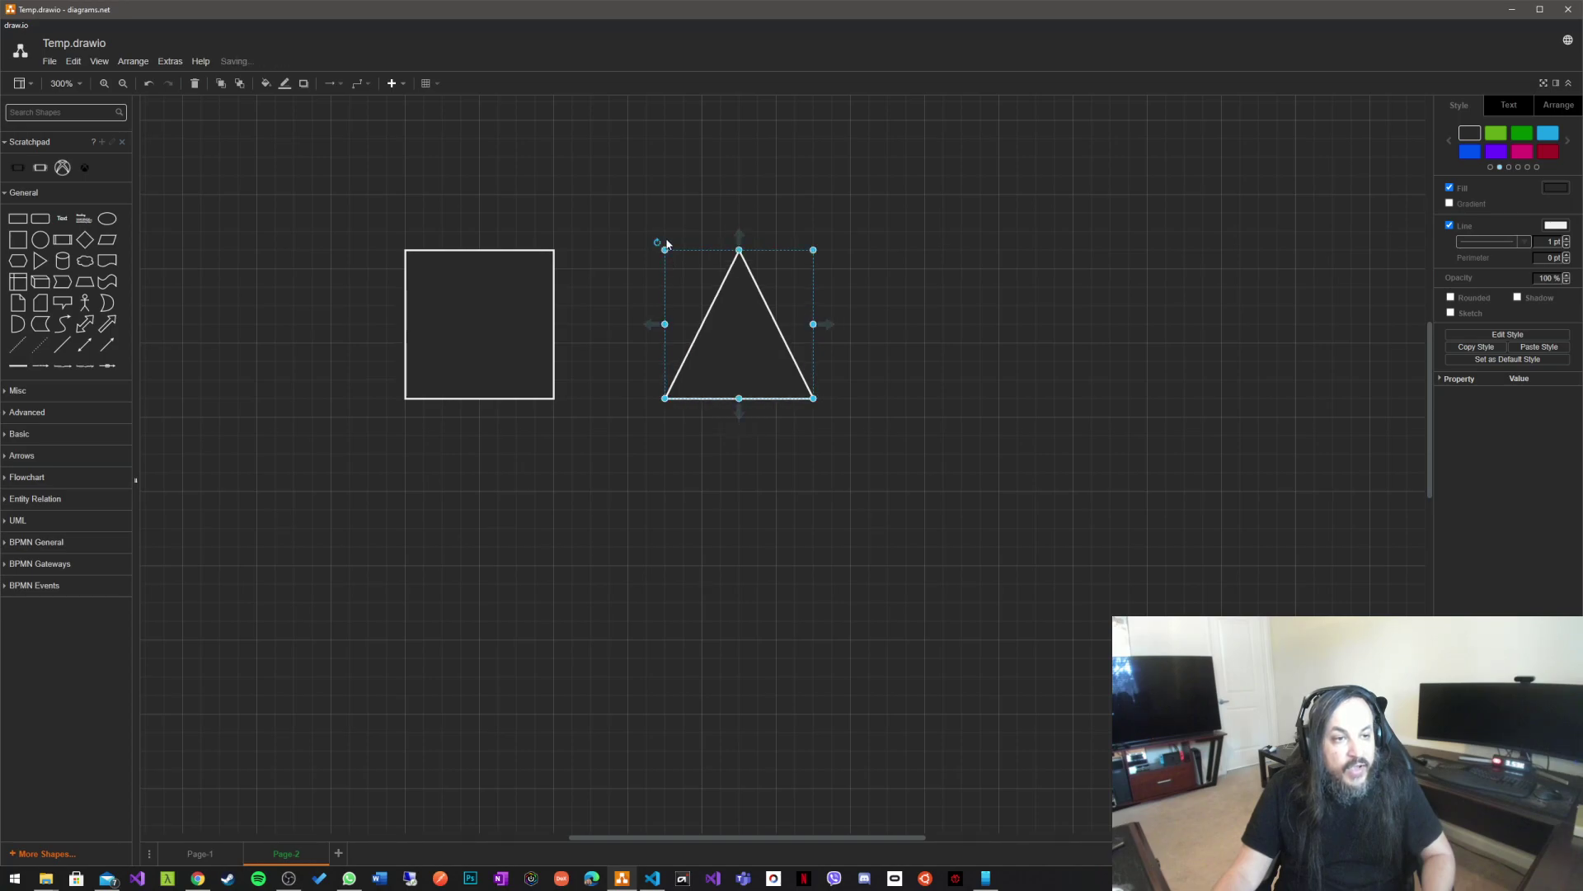
pyautogui.click(999, 382)
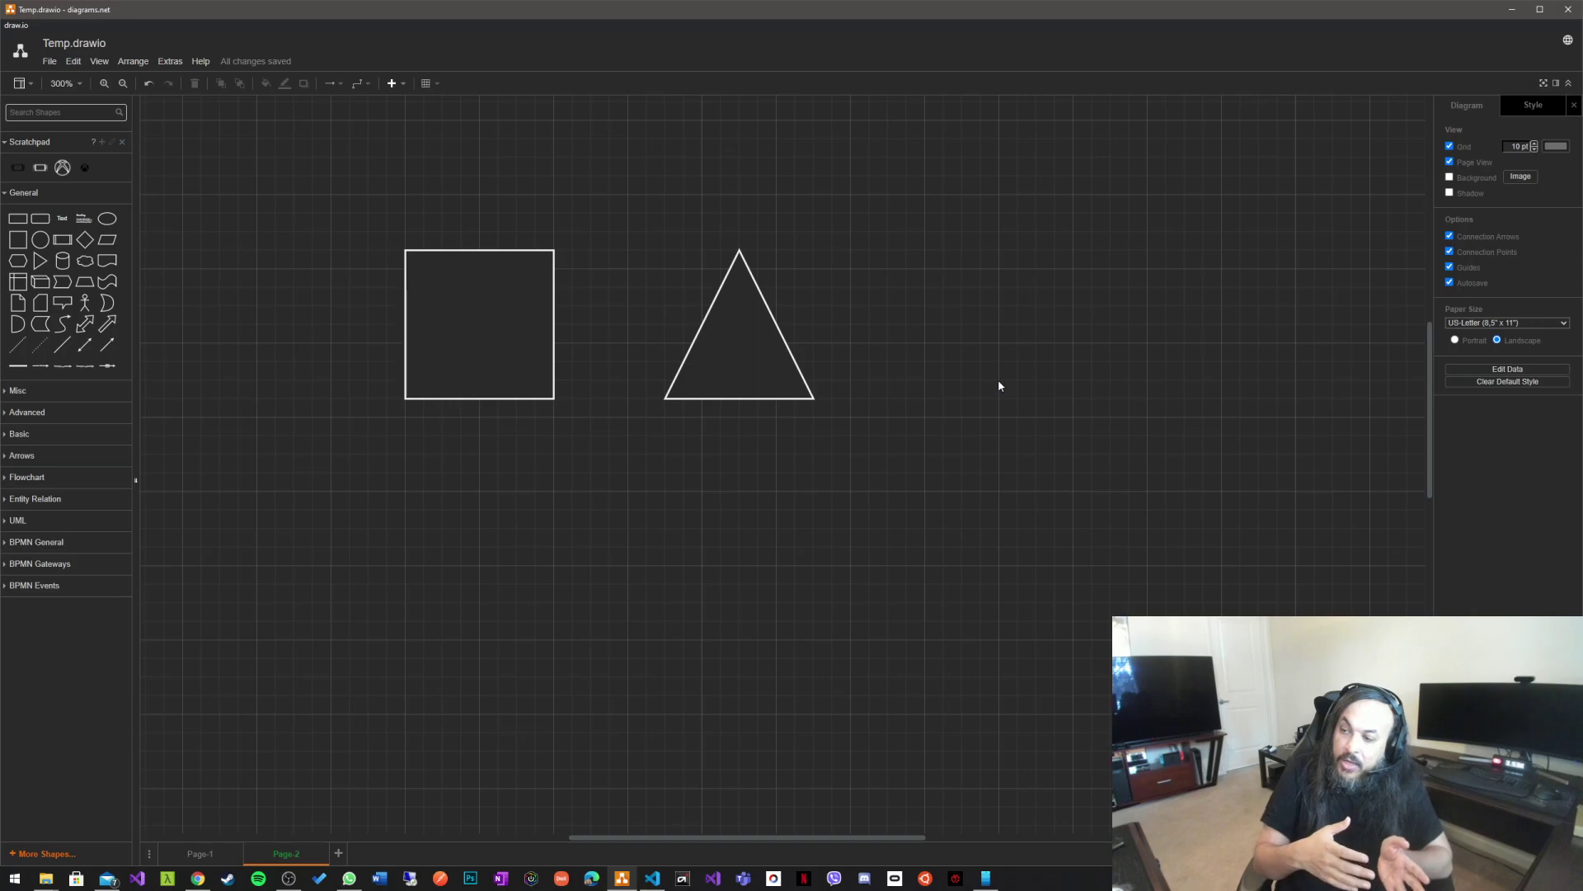
# Add a text label reading "Sequential" centered below the square
pyautogui.scroll(1, 972, 426)
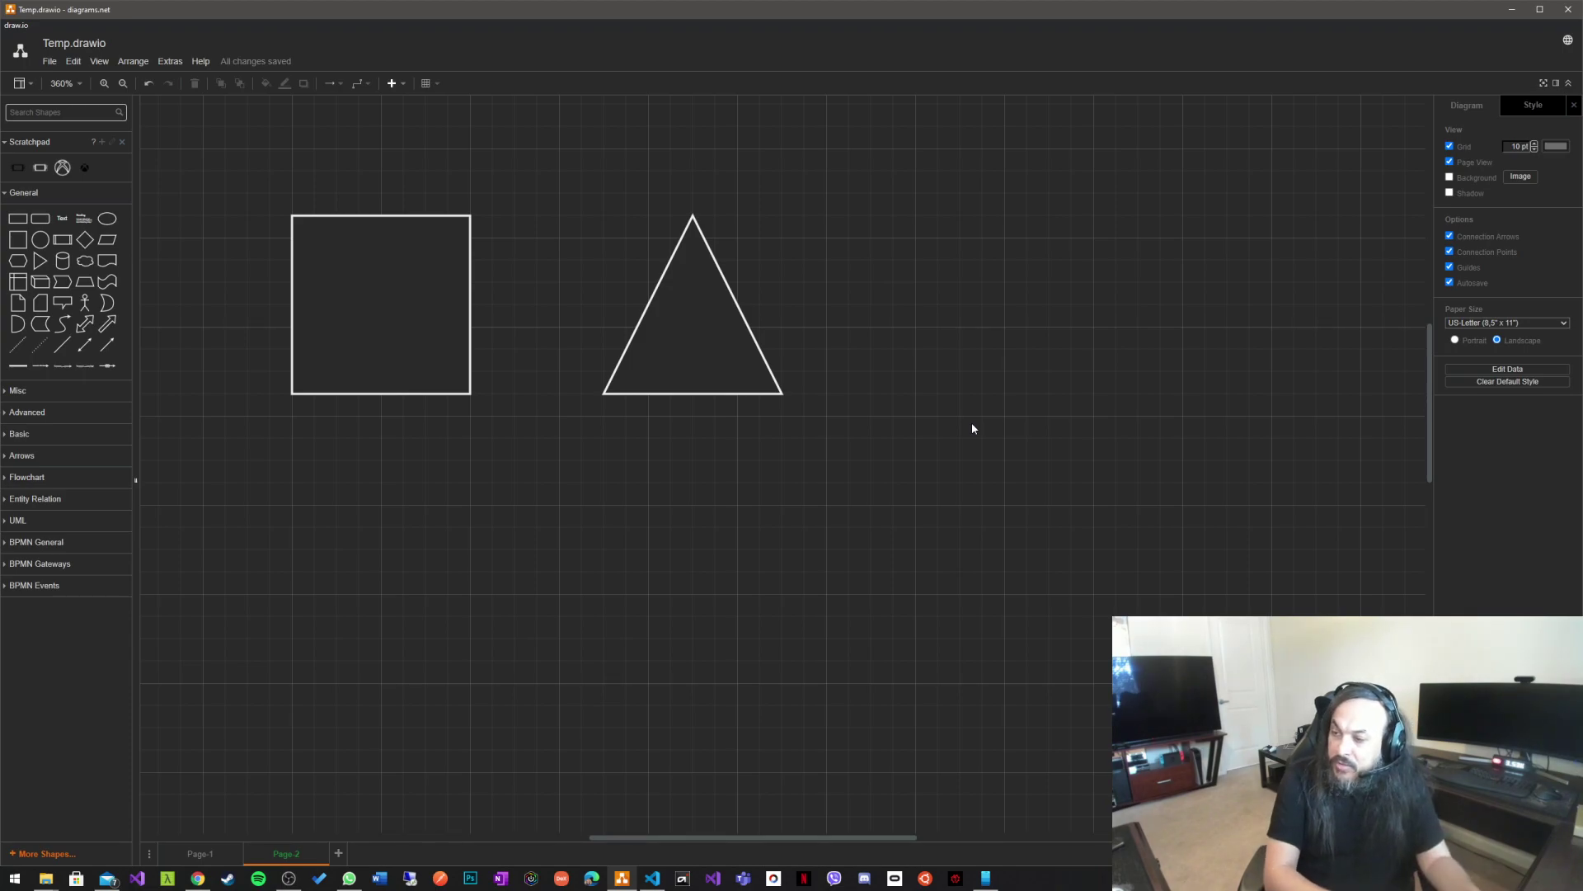
pyautogui.moveTo(62, 219); pyautogui.dragTo(332, 420)
pyautogui.doubleClick(360, 439)
pyautogui.write('Sequi')
pyautogui.press('BackSpace')
pyautogui.write('ential')
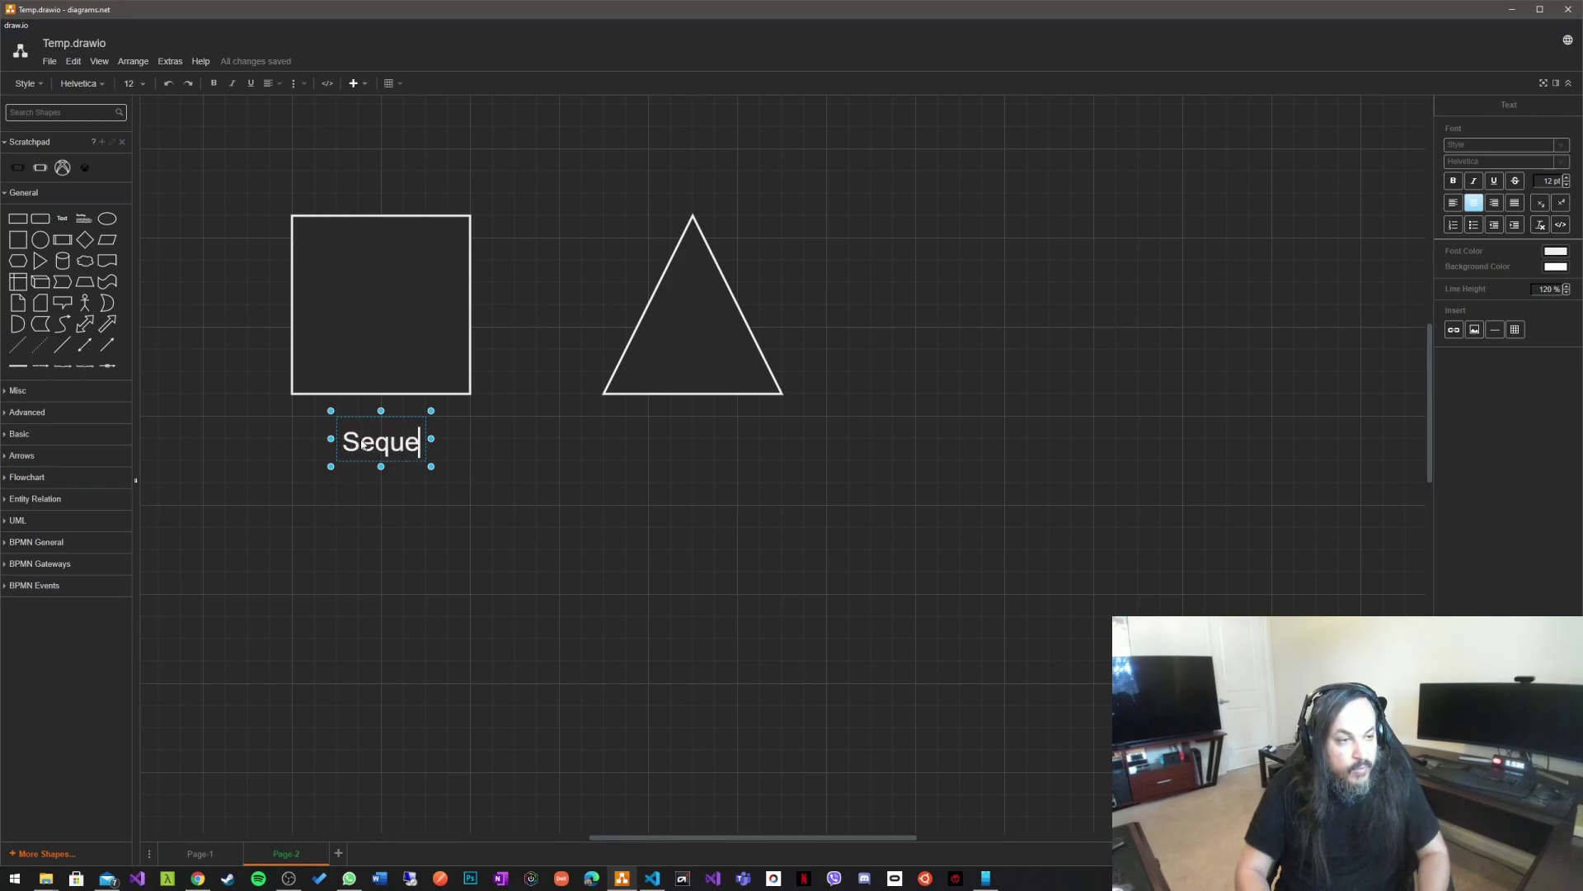
pyautogui.click(349, 484)
# Copy the Sequential label and place the copy centered below the triangle
pyautogui.hscroll(5, 350, 484)
pyautogui.hscroll(-3, 330, 437)
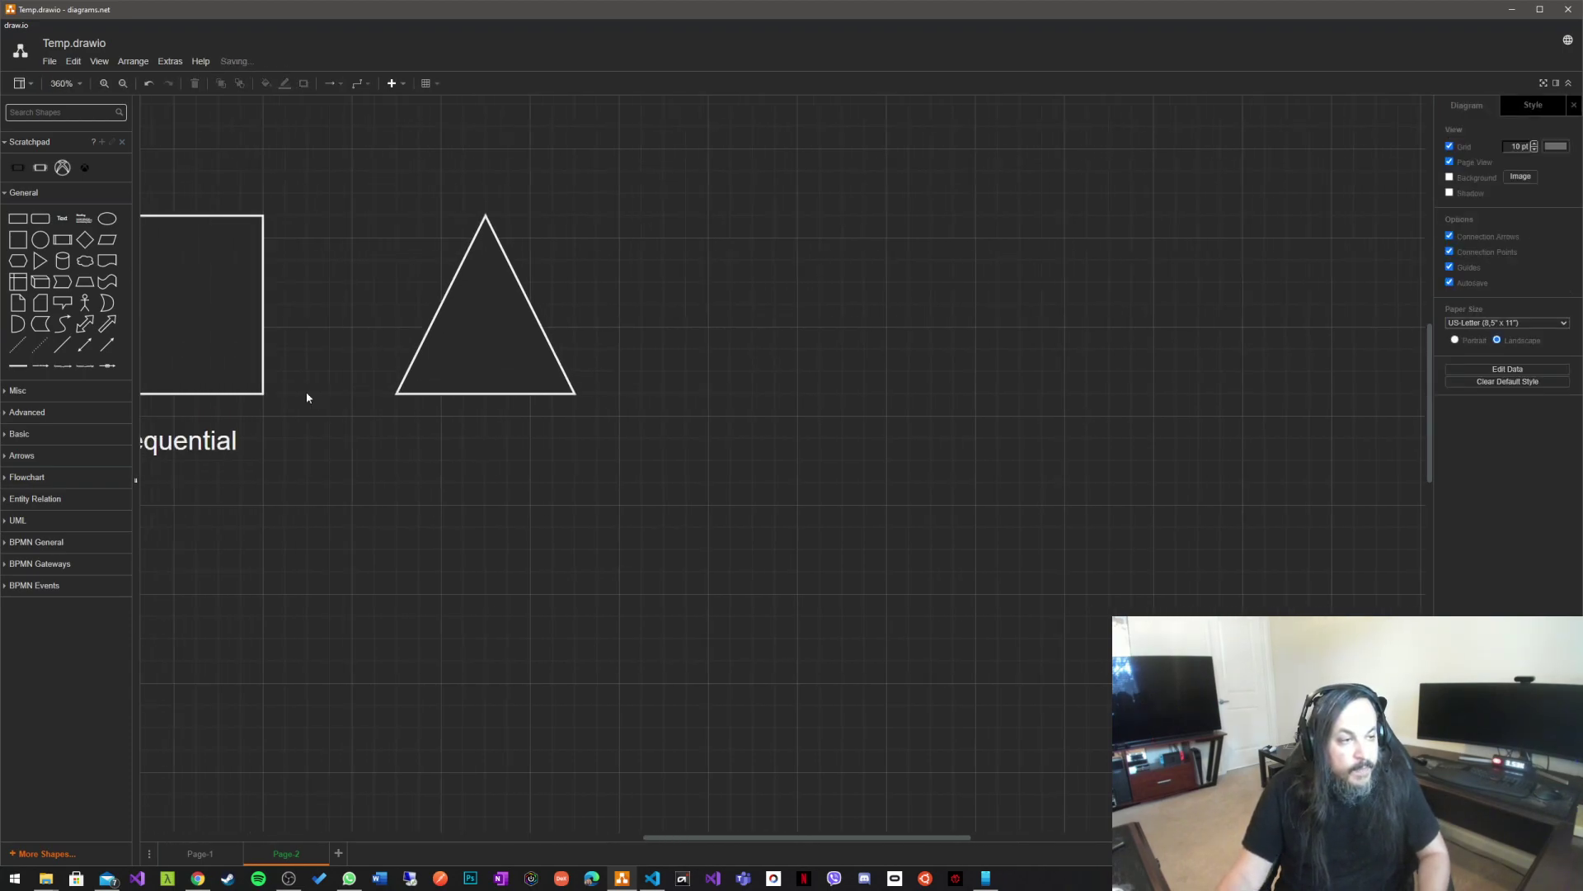
pyautogui.rightClick(284, 446)
pyautogui.click(318, 500)
pyautogui.rightClick(518, 462)
pyautogui.click(536, 492)
pyautogui.moveTo(539, 490); pyautogui.dragTo(538, 446)
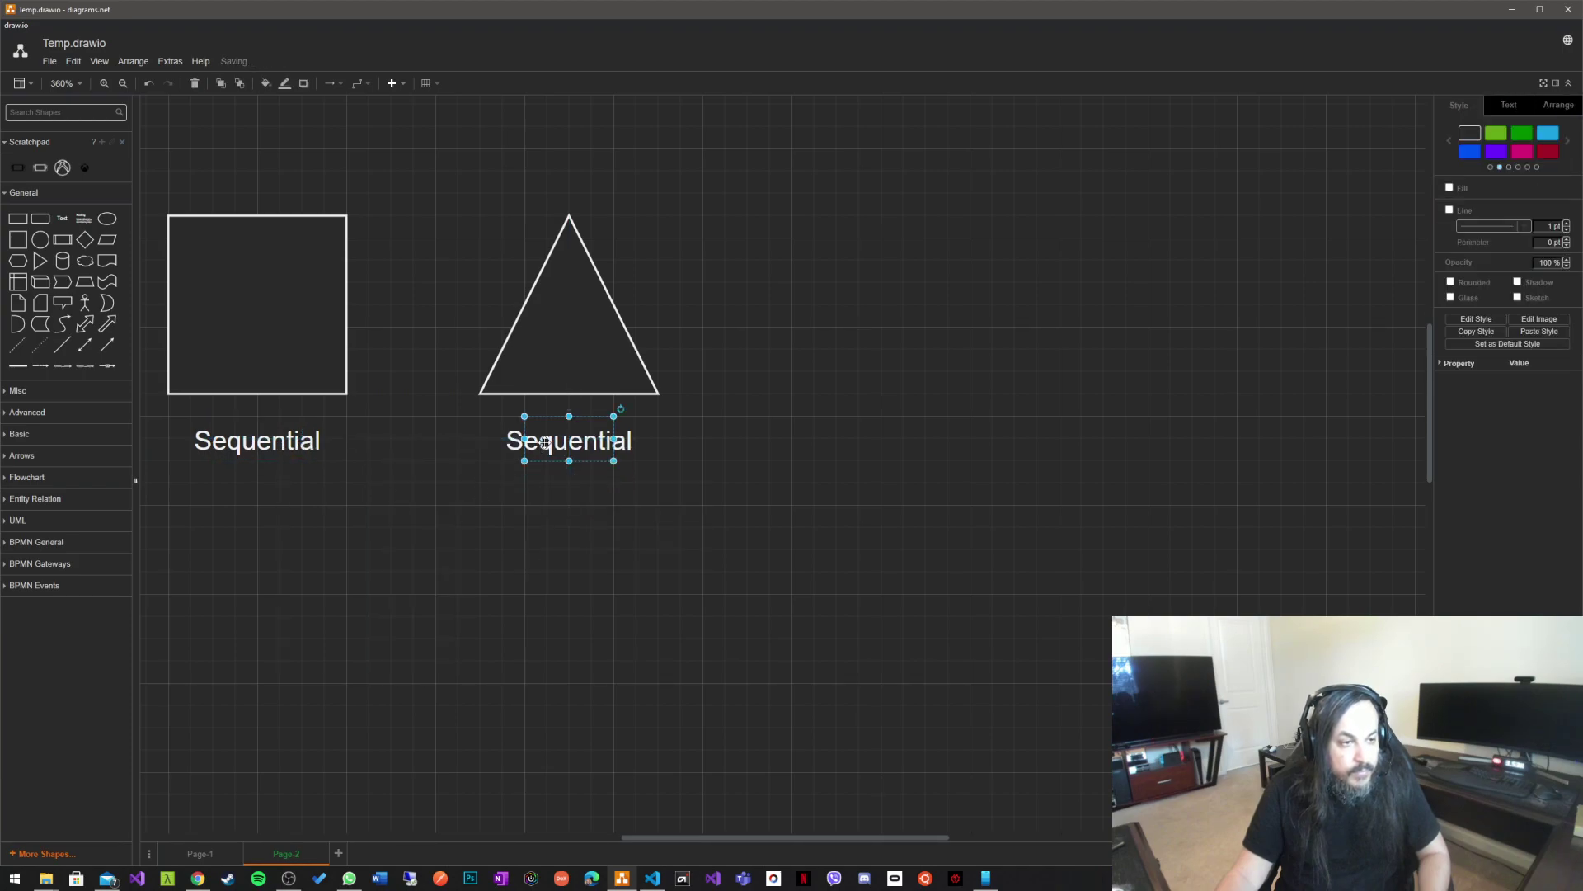
# Change the label below the triangle to "Selection"
pyautogui.doubleClick(538, 446)
pyautogui.write('Selection')
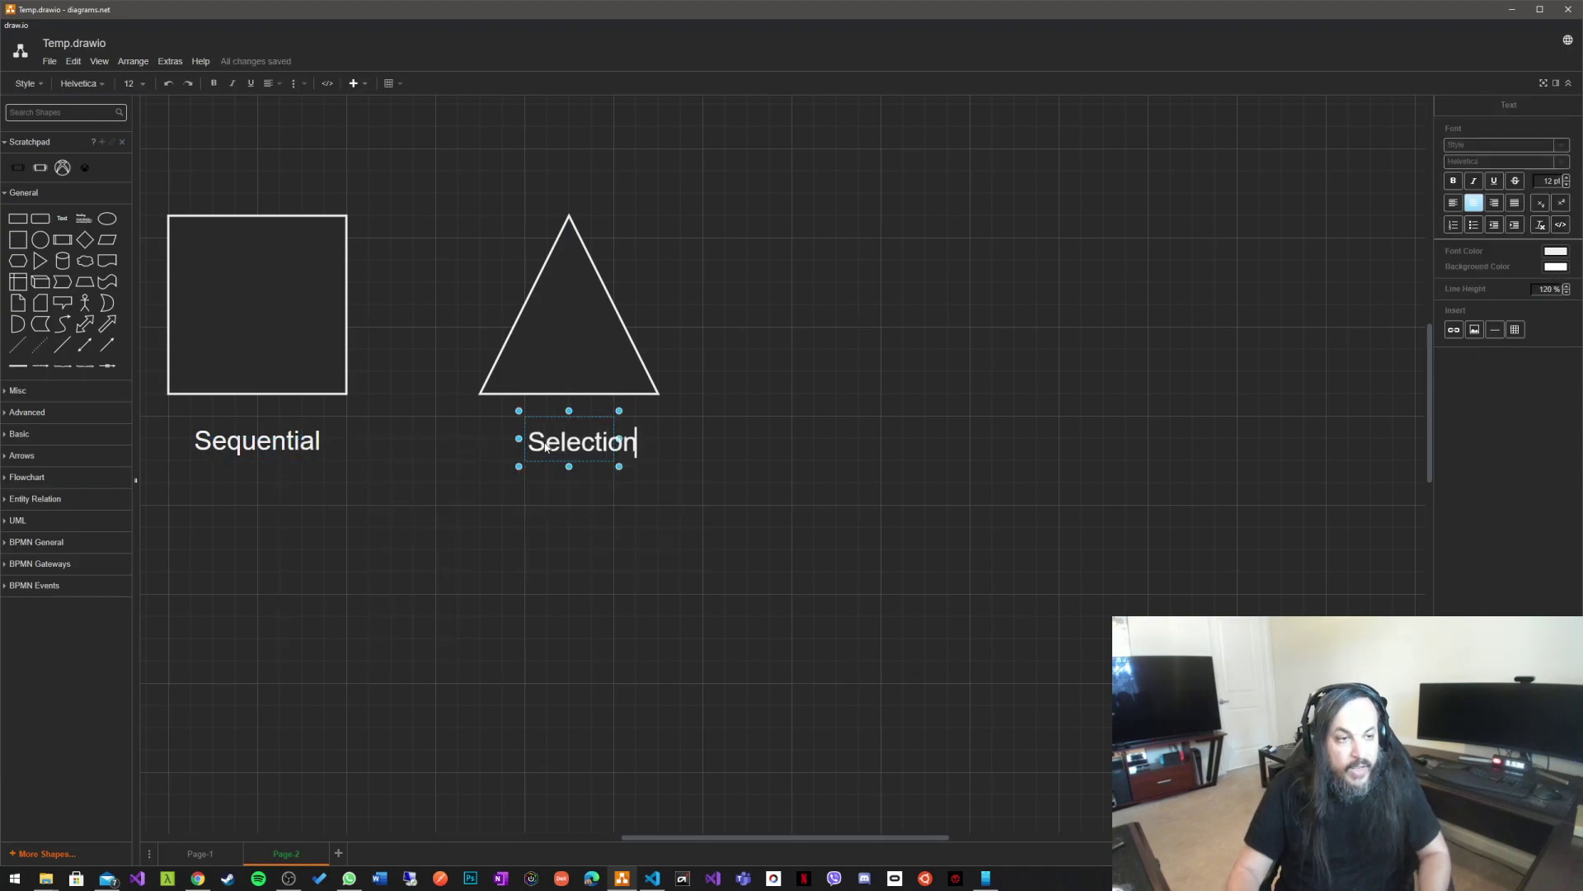
pyautogui.press('Escape')
pyautogui.click(552, 529)
# Add a circle beyond the triangle, aligned with the row of the square and triangle
pyautogui.hscroll(-2, 552, 529)
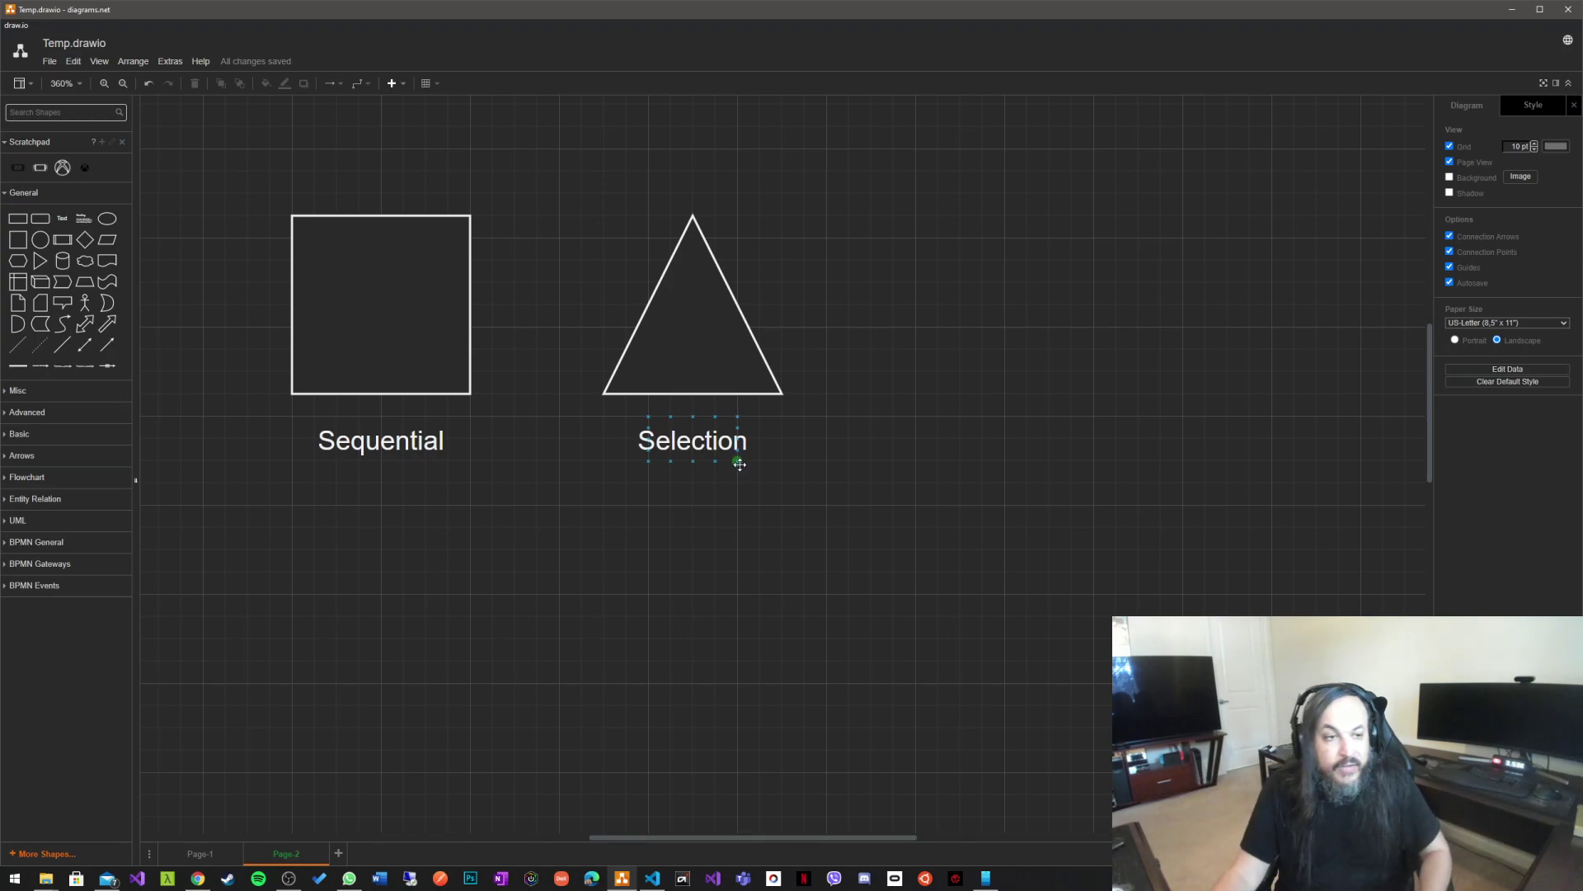
pyautogui.moveTo(41, 240); pyautogui.dragTo(924, 222)
pyautogui.click(1003, 488)
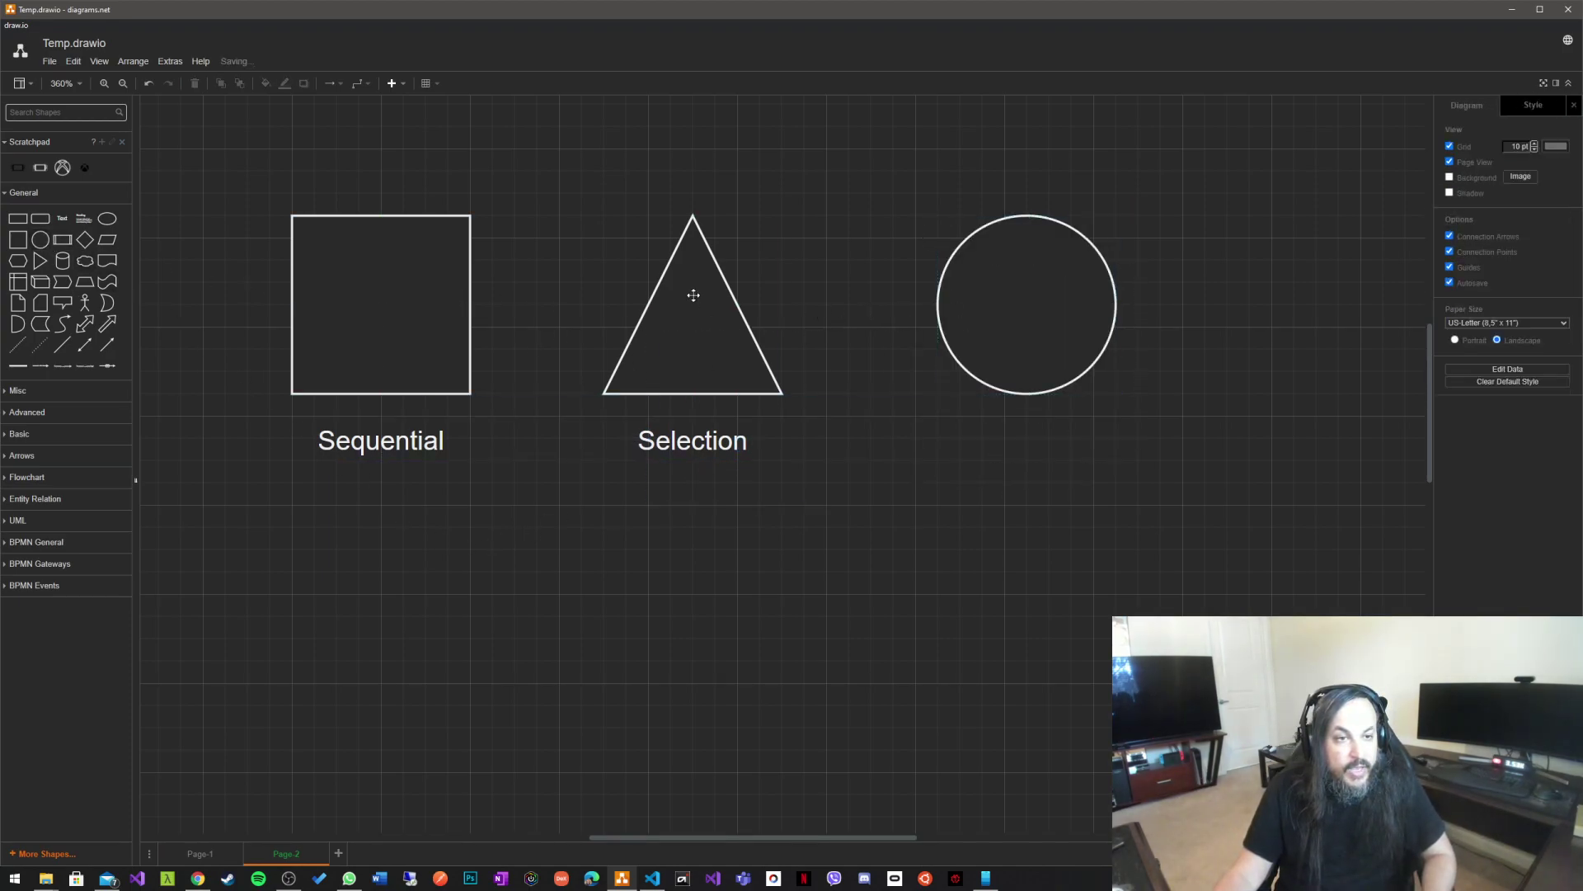
pyautogui.click(1002, 348)
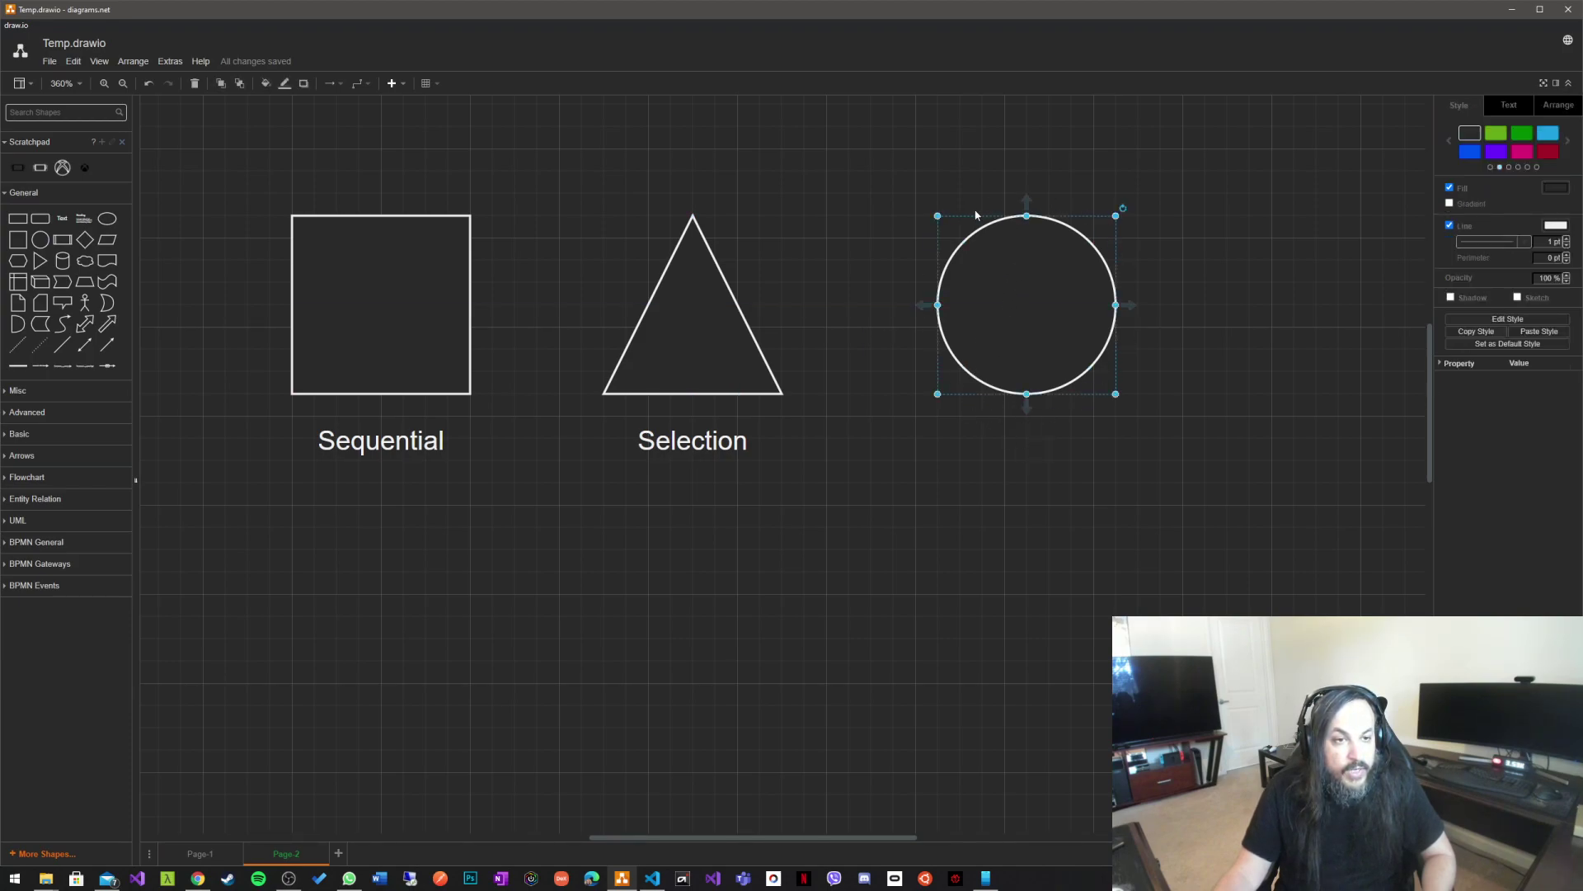
# Copy the Selection label to below the circle and change its text to "Iterations"
pyautogui.rightClick(709, 452)
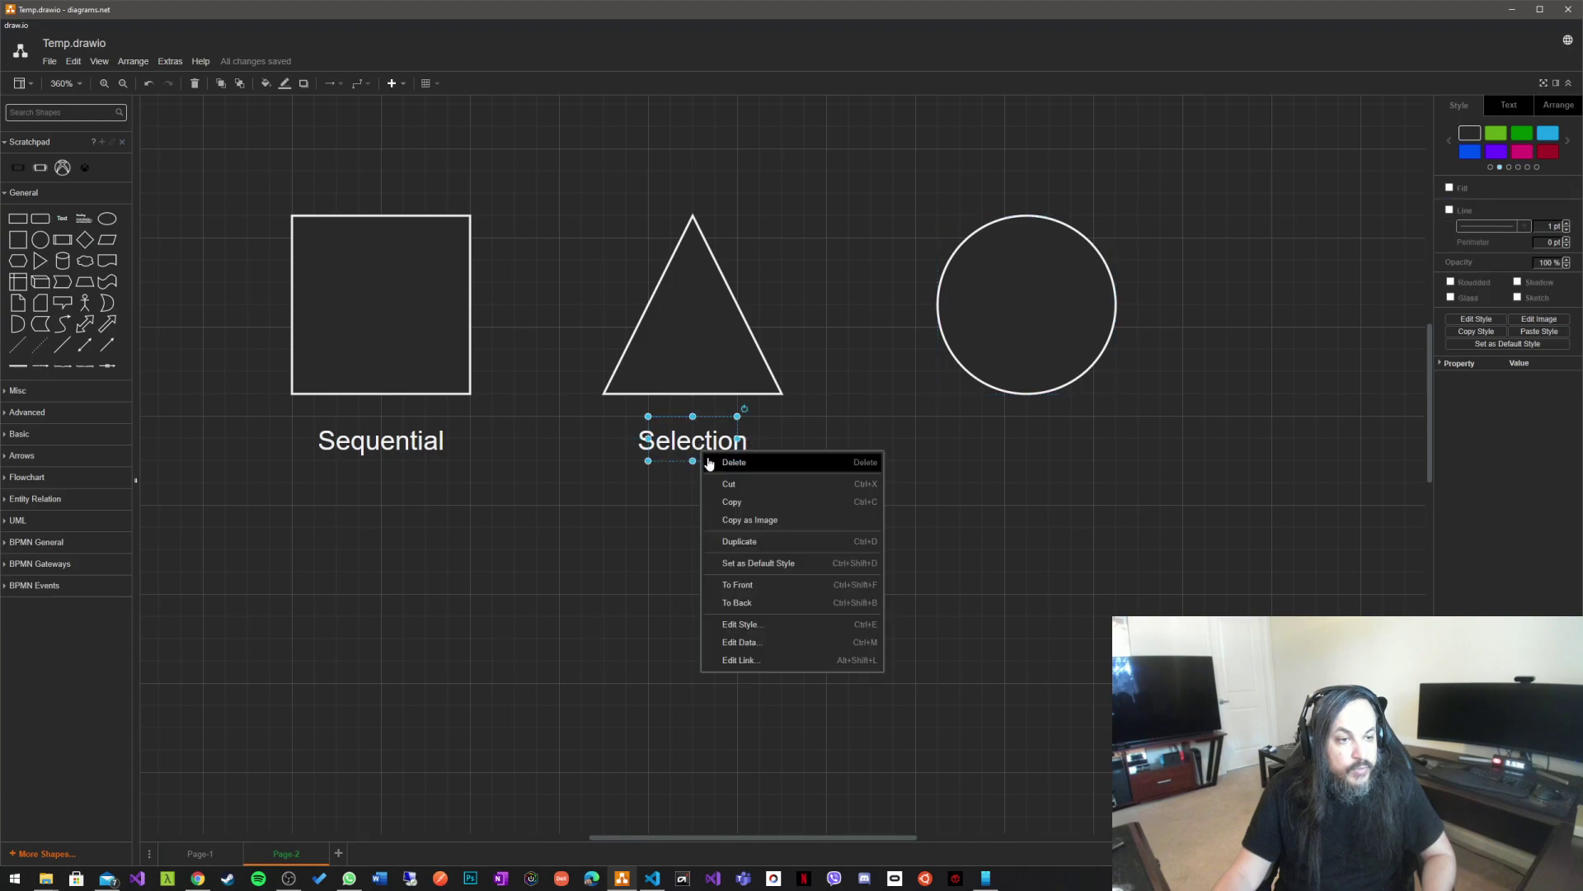
pyautogui.rightClick(1073, 498)
pyautogui.click(1086, 537)
pyautogui.moveTo(1086, 537); pyautogui.dragTo(1020, 443)
pyautogui.doubleClick(1020, 444)
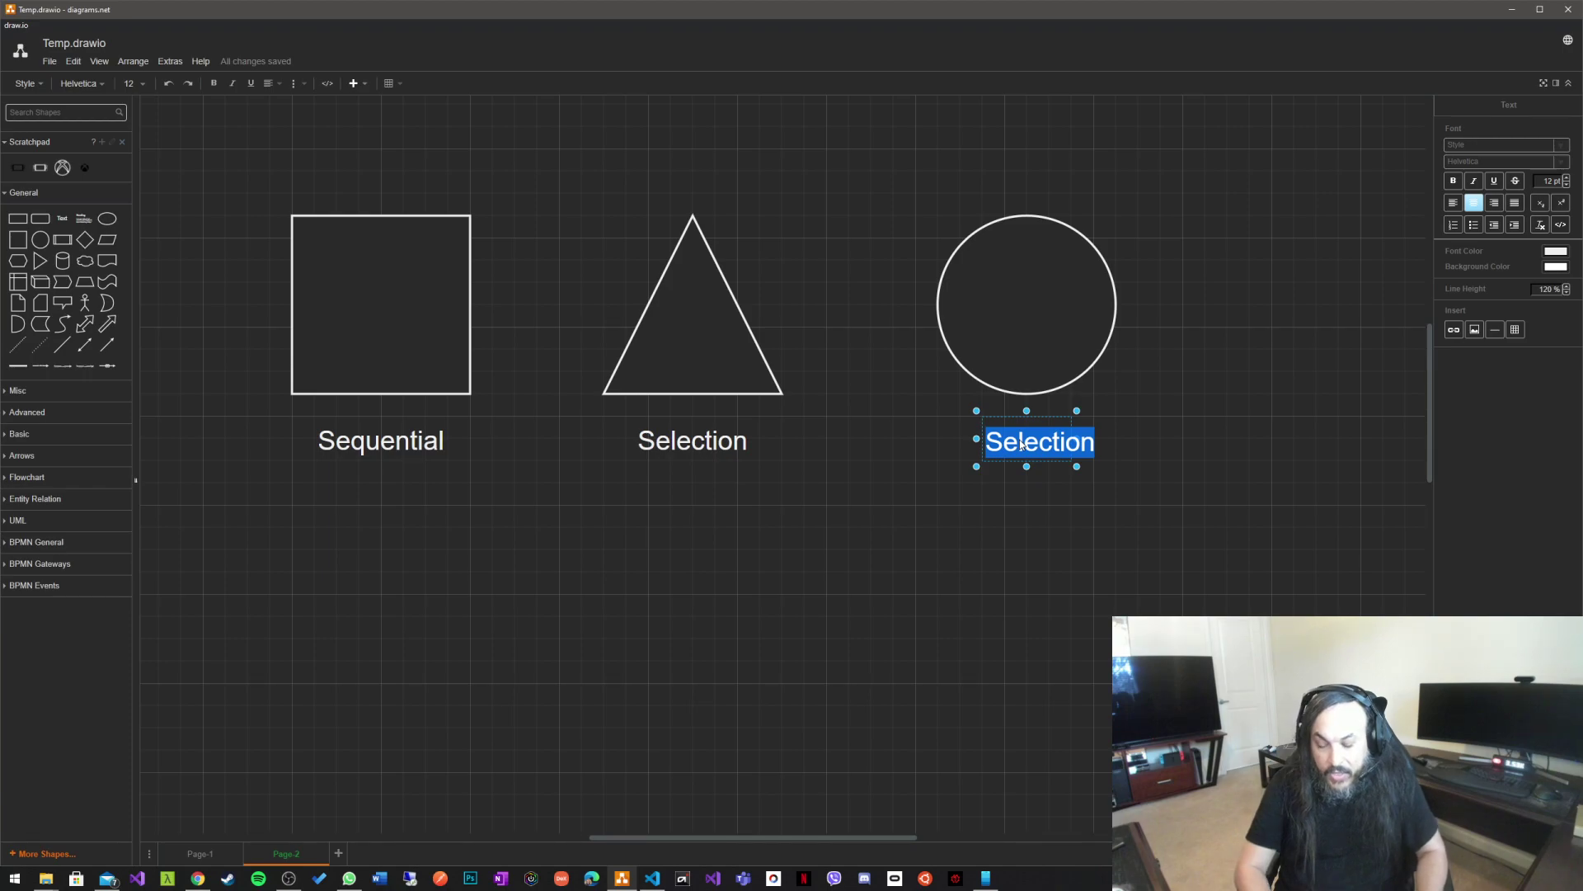
pyautogui.write('Iterations')
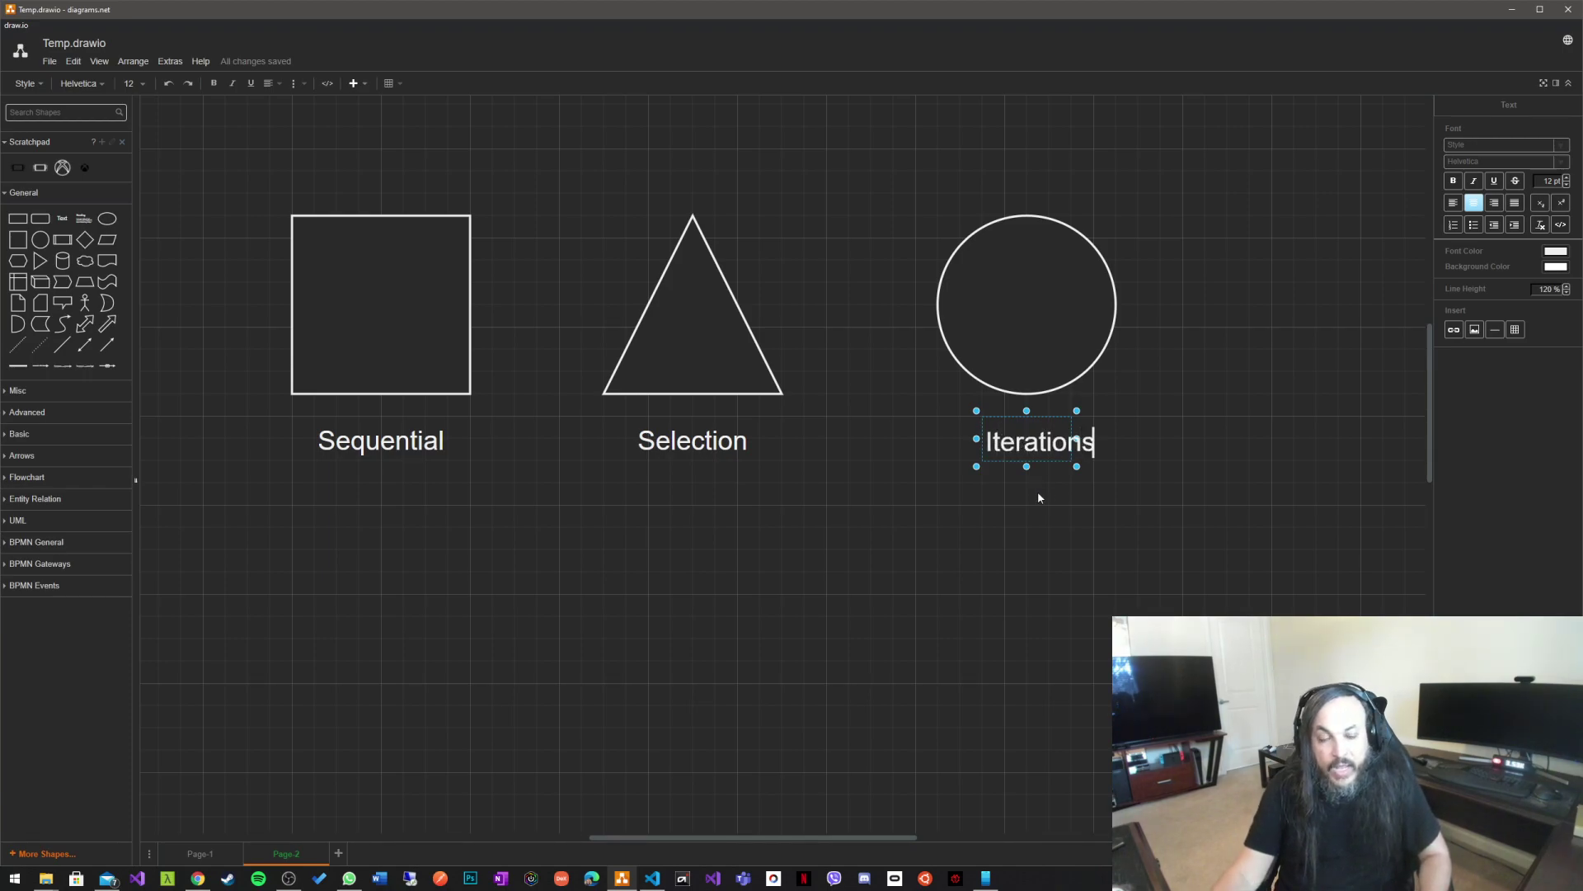
pyautogui.click(1038, 492)
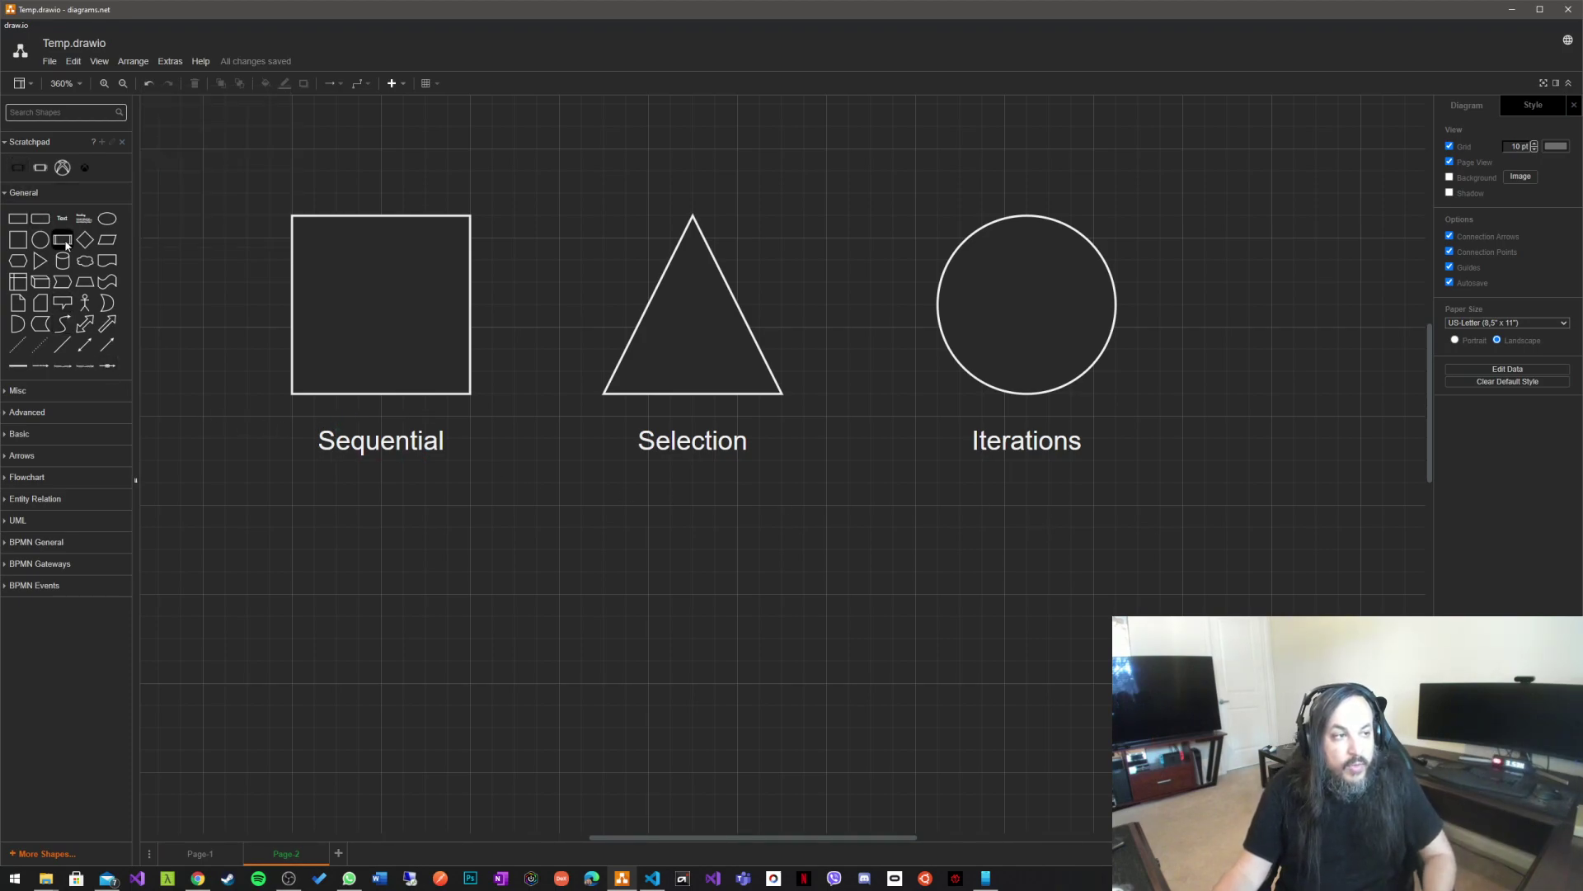
# Add a heading-style text box below the Sequential label and clear all of its placeholder text
pyautogui.moveTo(84, 218); pyautogui.dragTo(328, 563)
pyautogui.moveTo(409, 664); pyautogui.dragTo(358, 592)
pyautogui.doubleClick(373, 638)
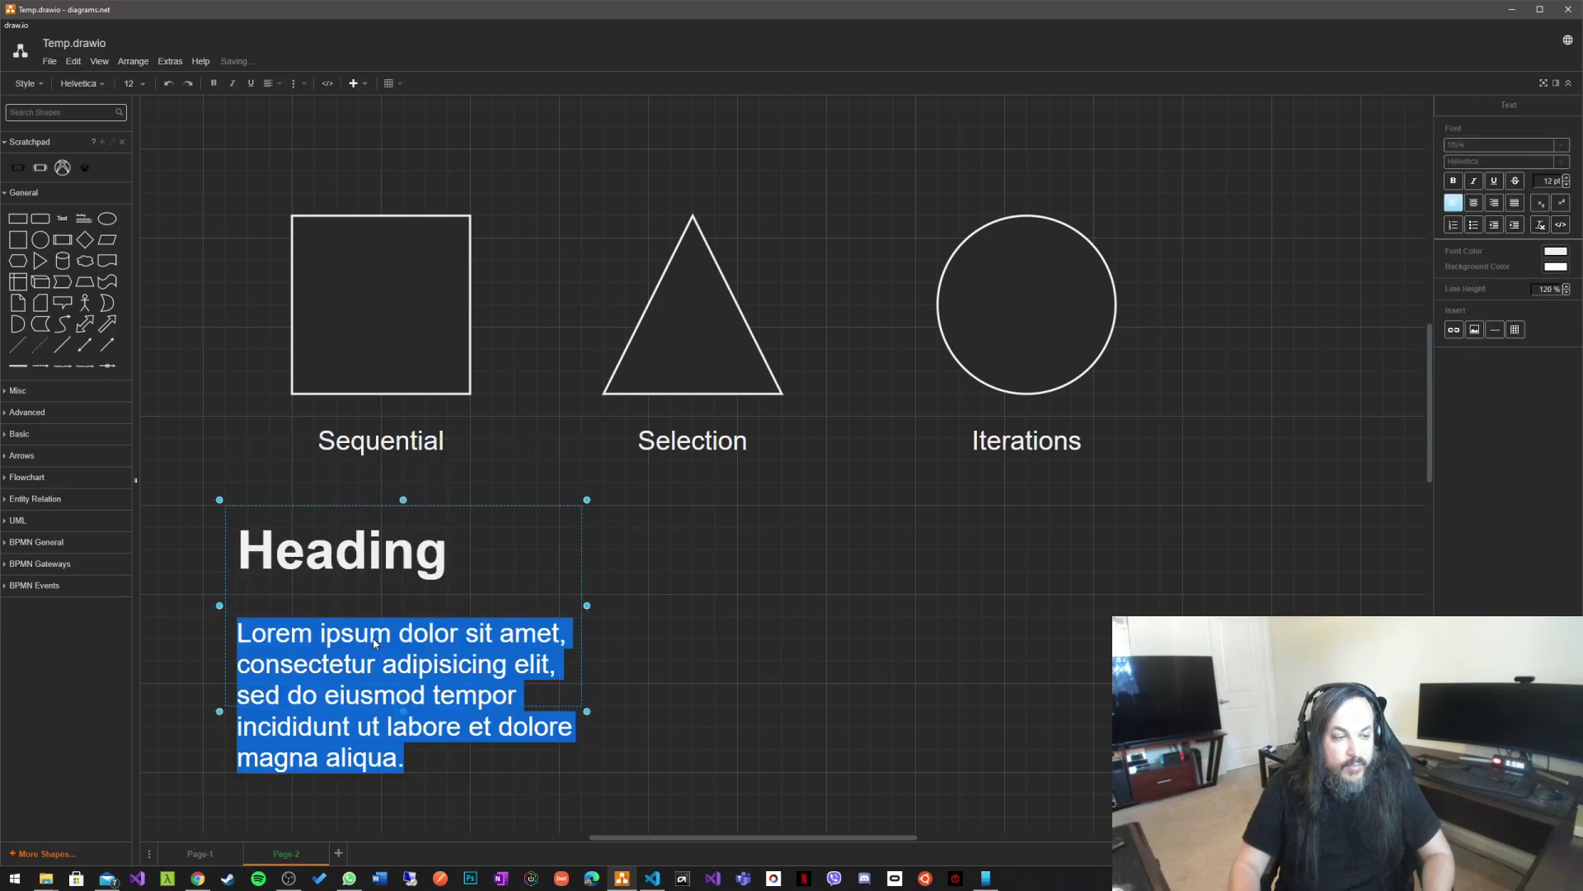
pyautogui.press('BackSpace')
pyautogui.hotkey('ctrl', 'a')
pyautogui.press('BackSpace')
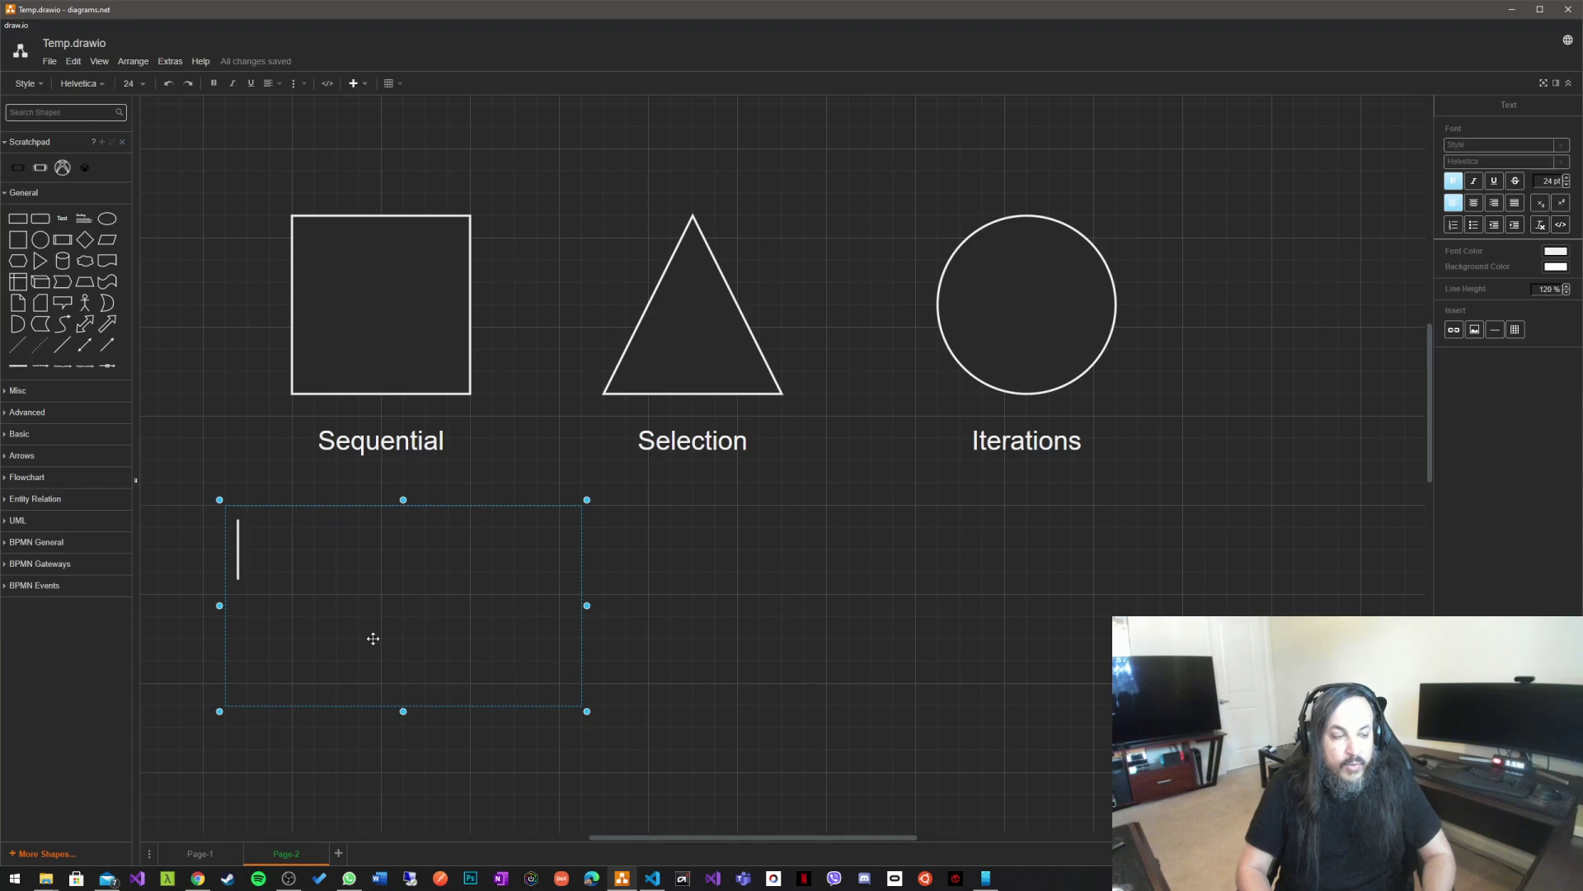
pyautogui.write('var x = 10;')
pyautogui.press('Return')
pyautogui.write('Con')
pyautogui.press('BackSpace')
pyautogui.press('BackSpace')
pyautogui.press('BackSpace')
pyautogui.hotkey('ctrl', 'a')
pyautogui.press('BackSpace')
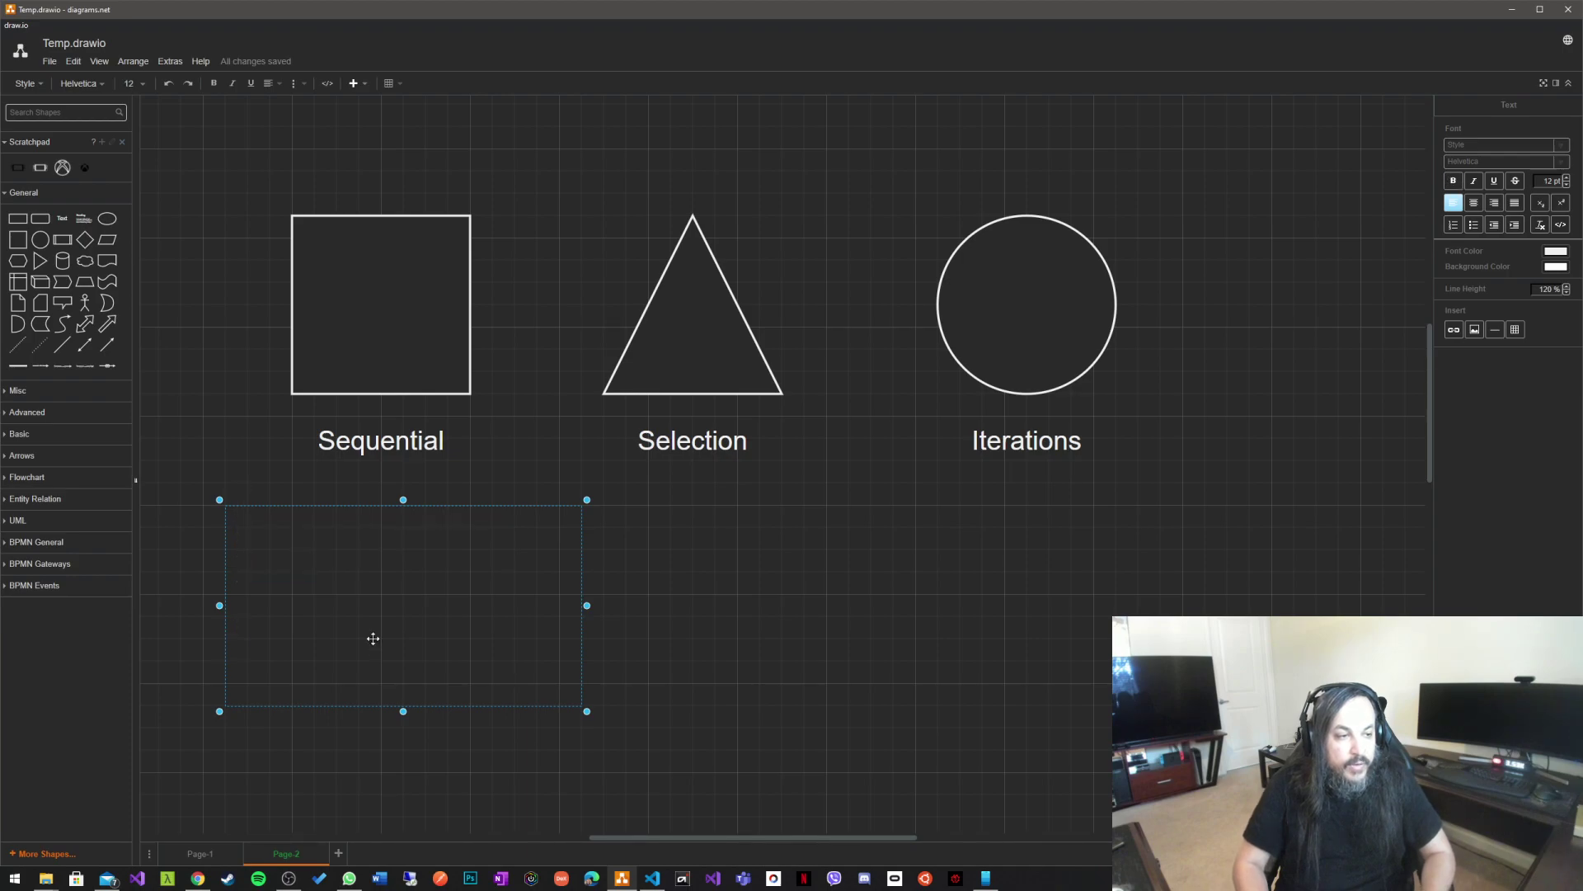
# Enter the code "var x = 10;" and "Console.WriteLine(x);" on separate lines in the text box below Sequential
pyautogui.write('var x = 10;')
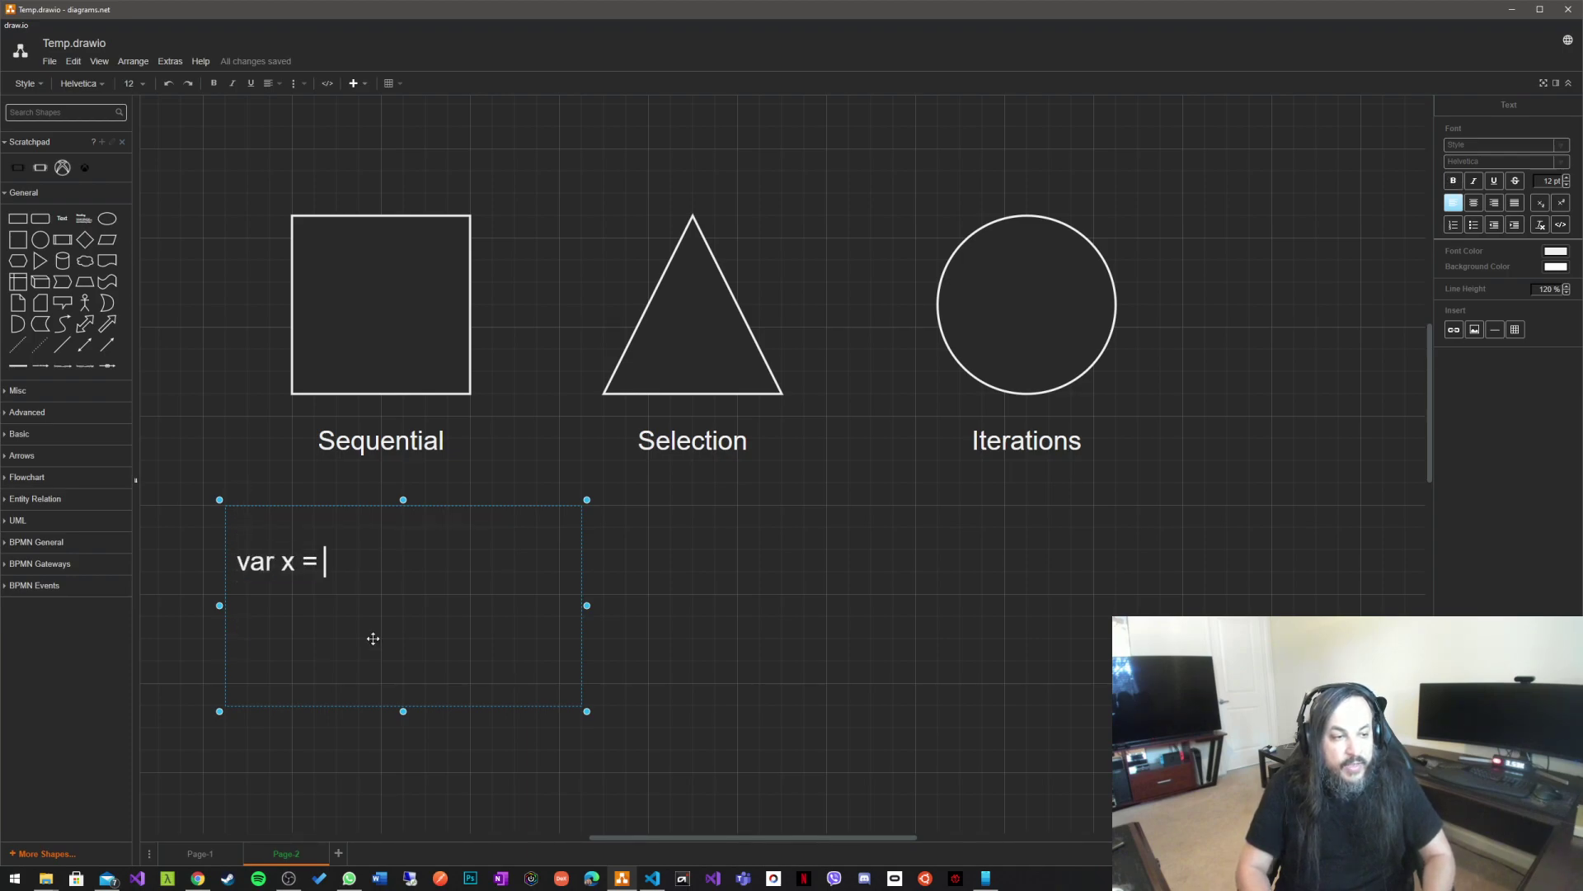
pyautogui.press('Return')
pyautogui.write('Console.')
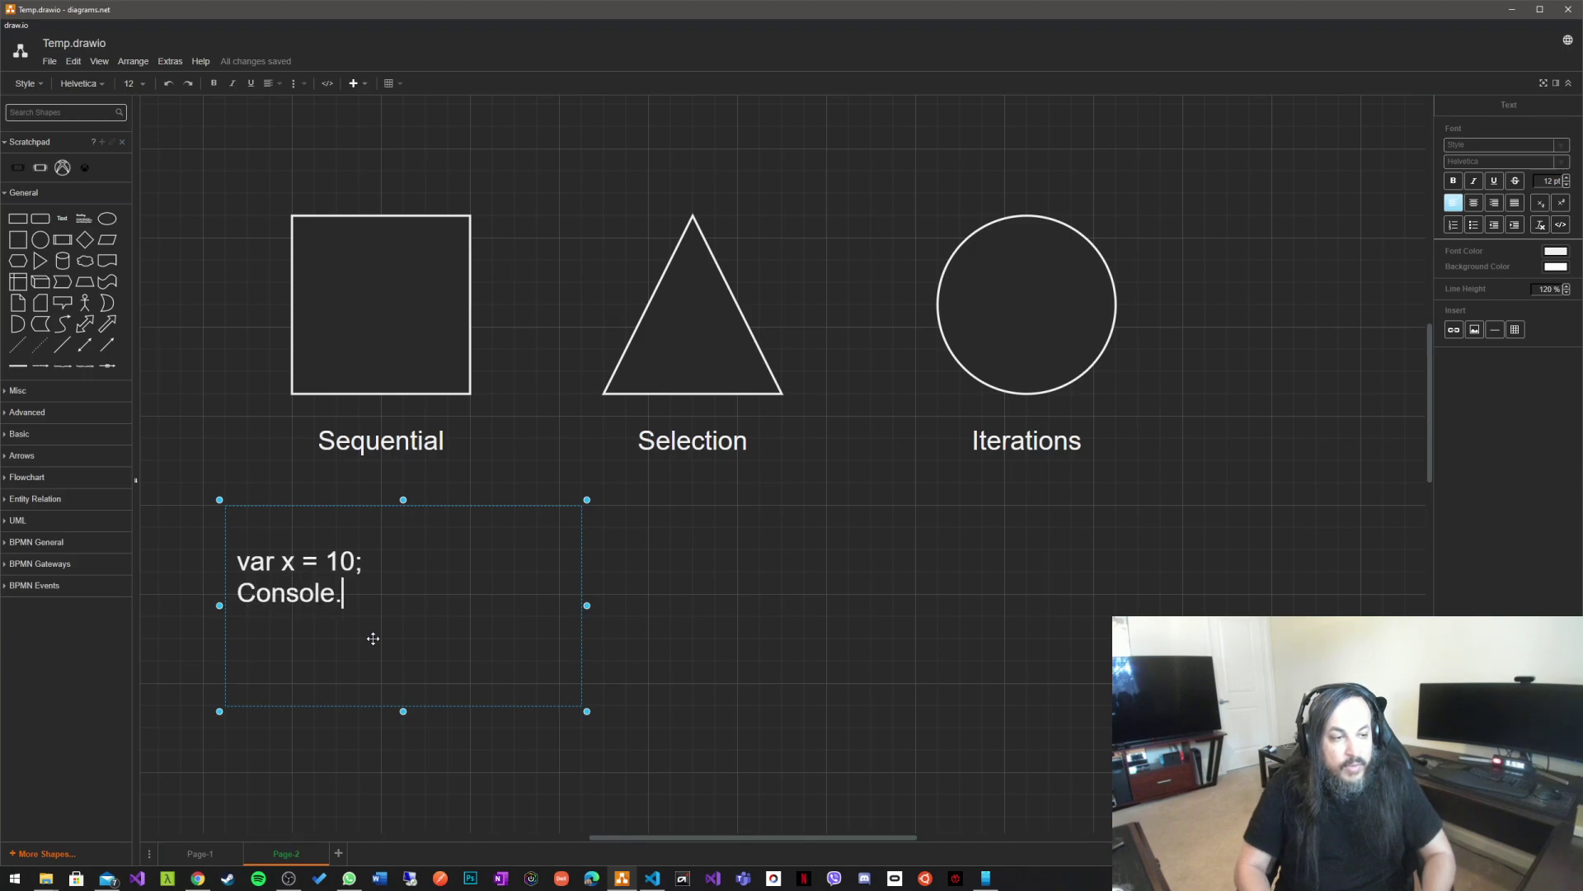
pyautogui.write('WriteLine(')
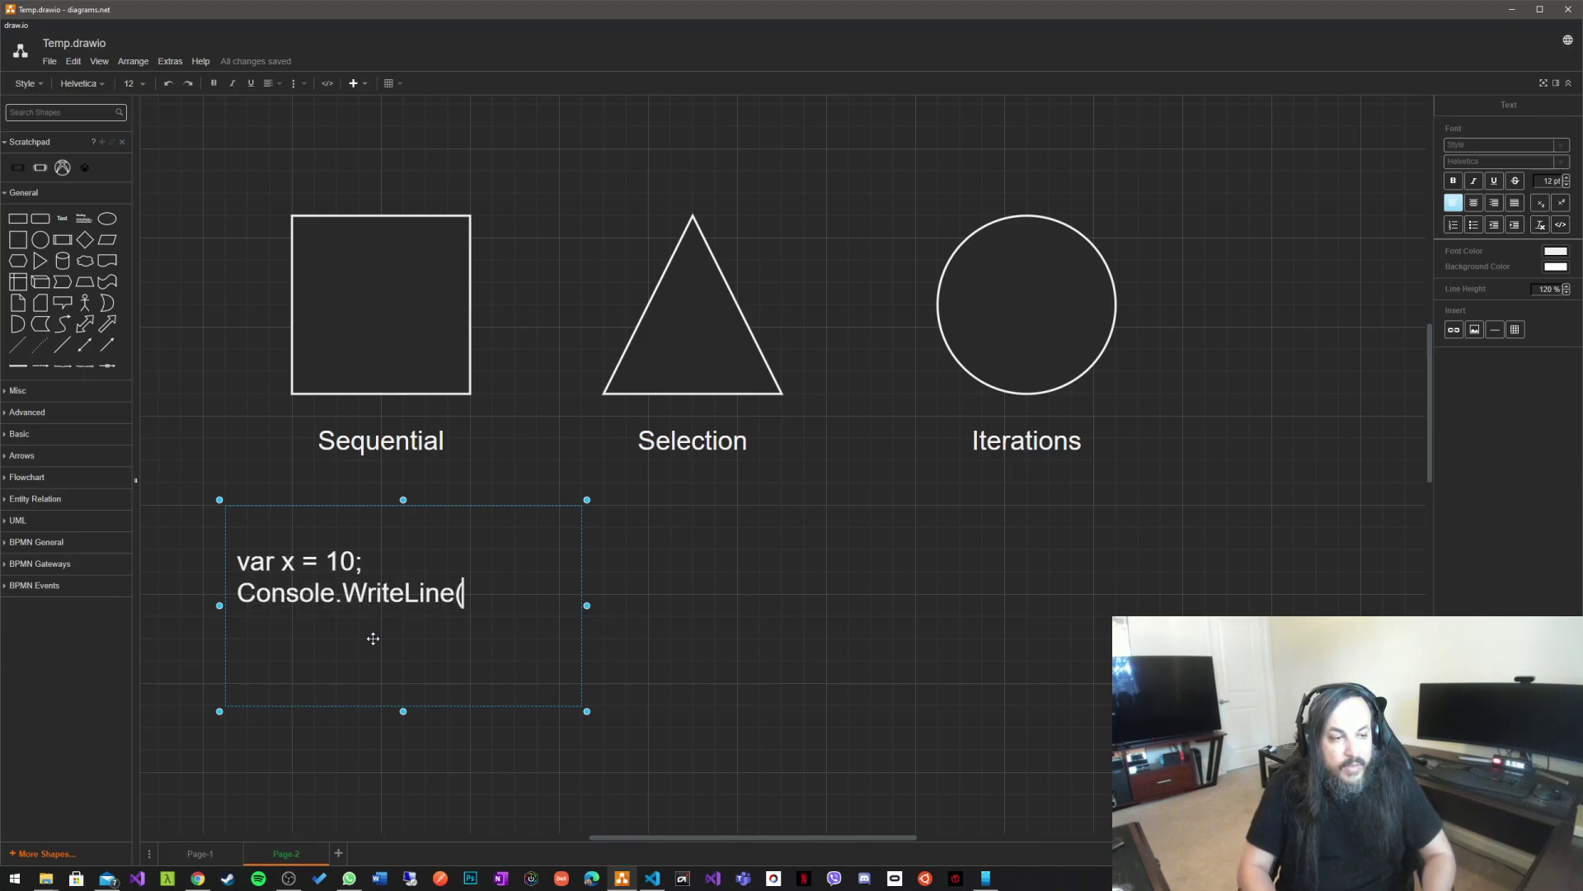
pyautogui.write('x);')
pyautogui.click(676, 667)
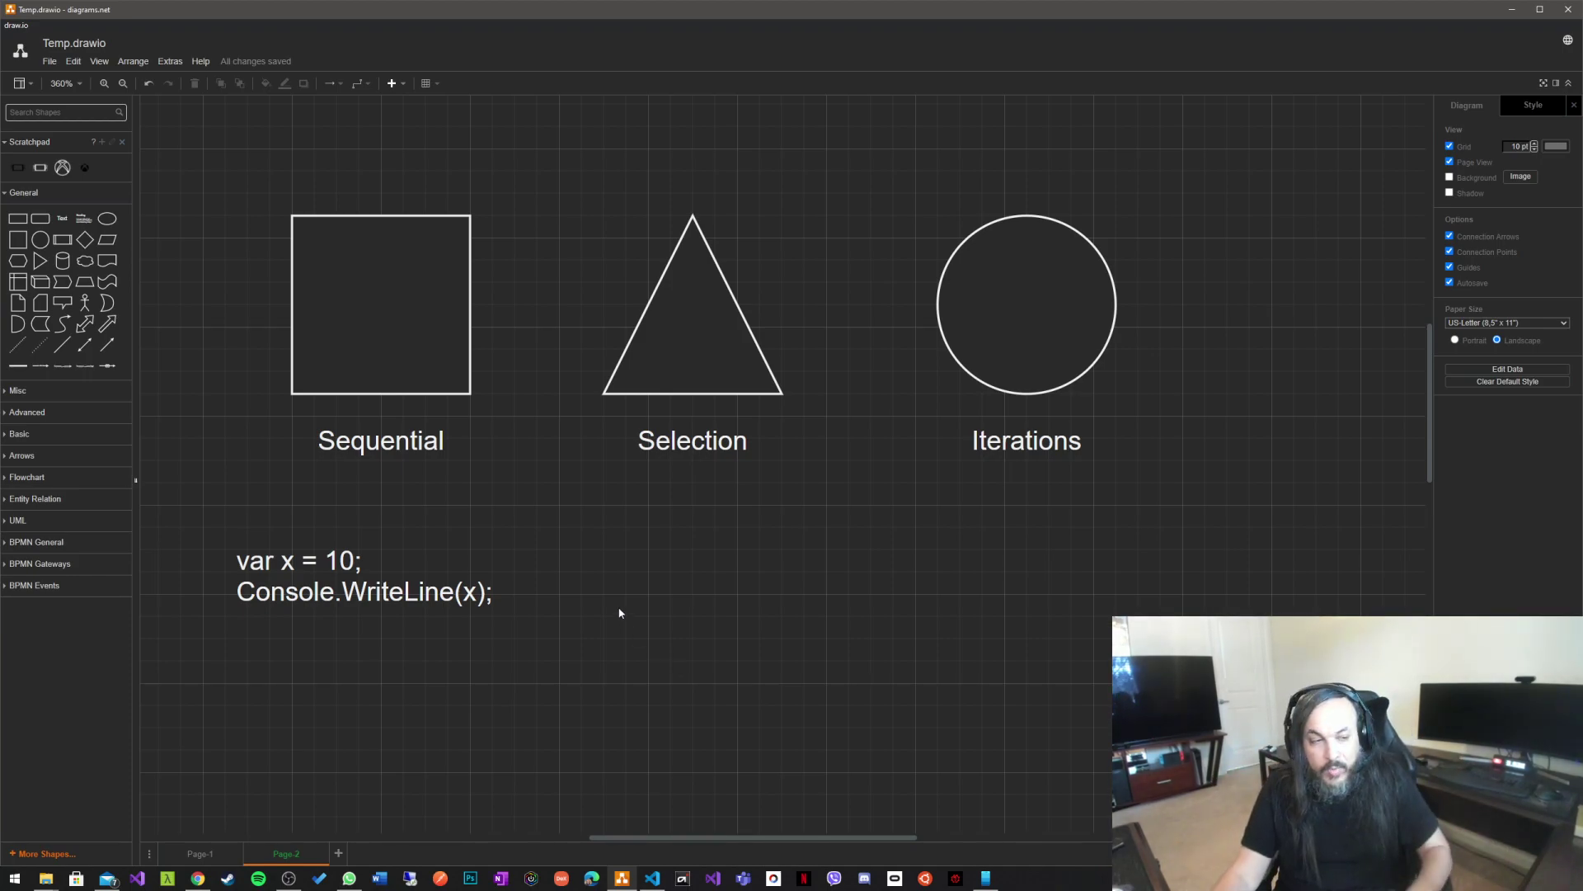
# Narrow the Sequential code text box to about its text width and place a copy below the Selection label
pyautogui.click(428, 604)
pyautogui.moveTo(582, 605); pyautogui.dragTo(498, 605)
pyautogui.rightClick(378, 601)
pyautogui.click(411, 637)
pyautogui.rightClick(735, 550)
pyautogui.click(773, 579)
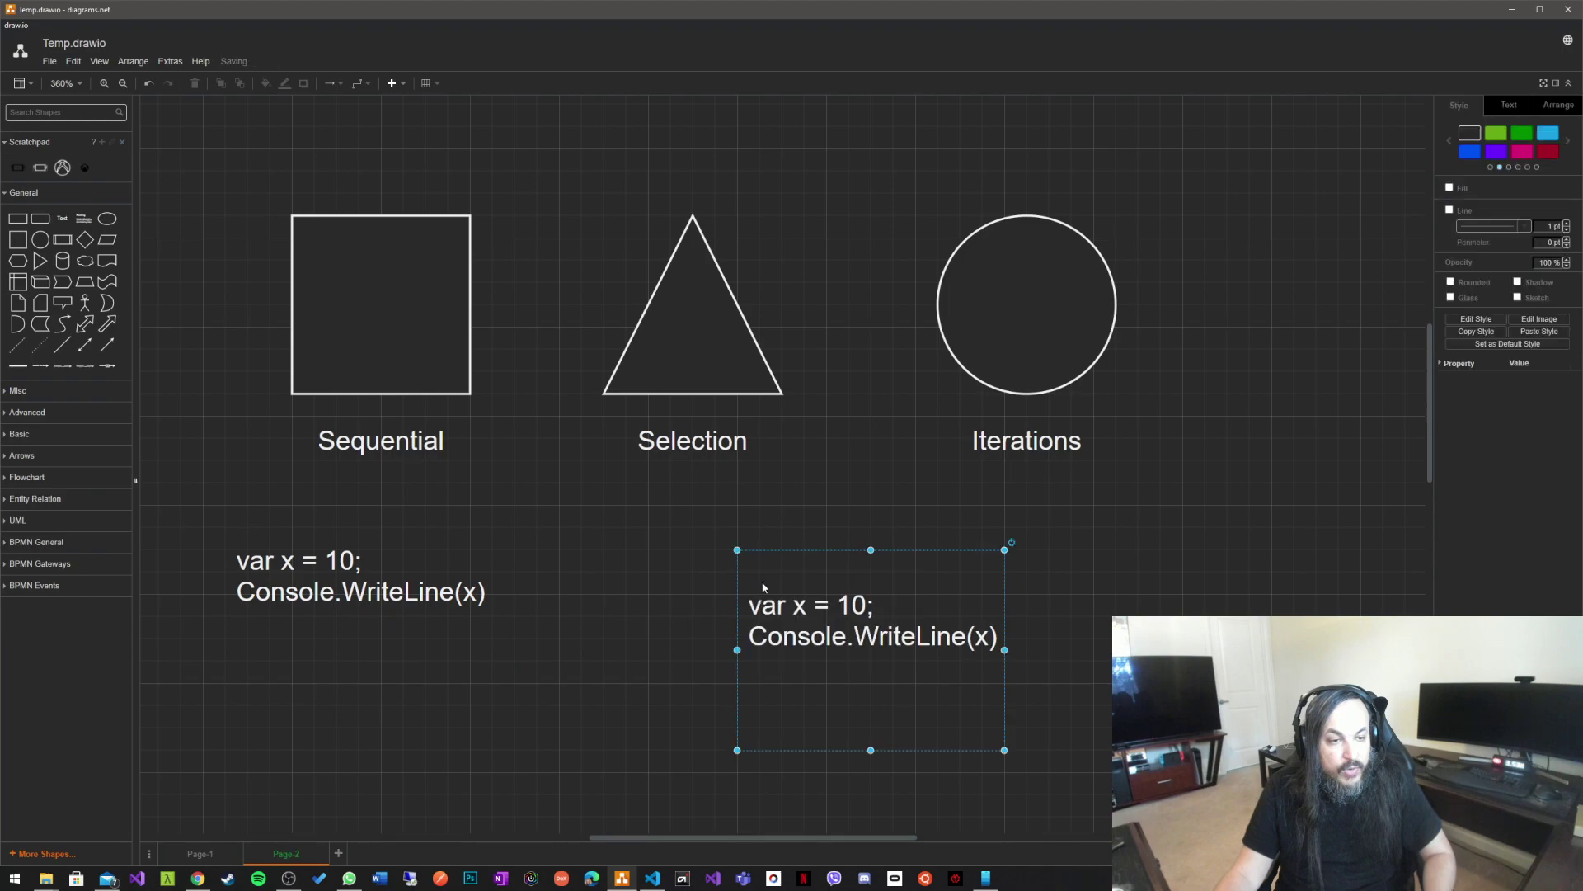
pyautogui.moveTo(815, 604); pyautogui.dragTo(639, 566)
# Replace the text below Selection with "bool condition = true;", a blank line and "if(condition is true)"
pyautogui.doubleClick(640, 566)
pyautogui.press('BackSpace')
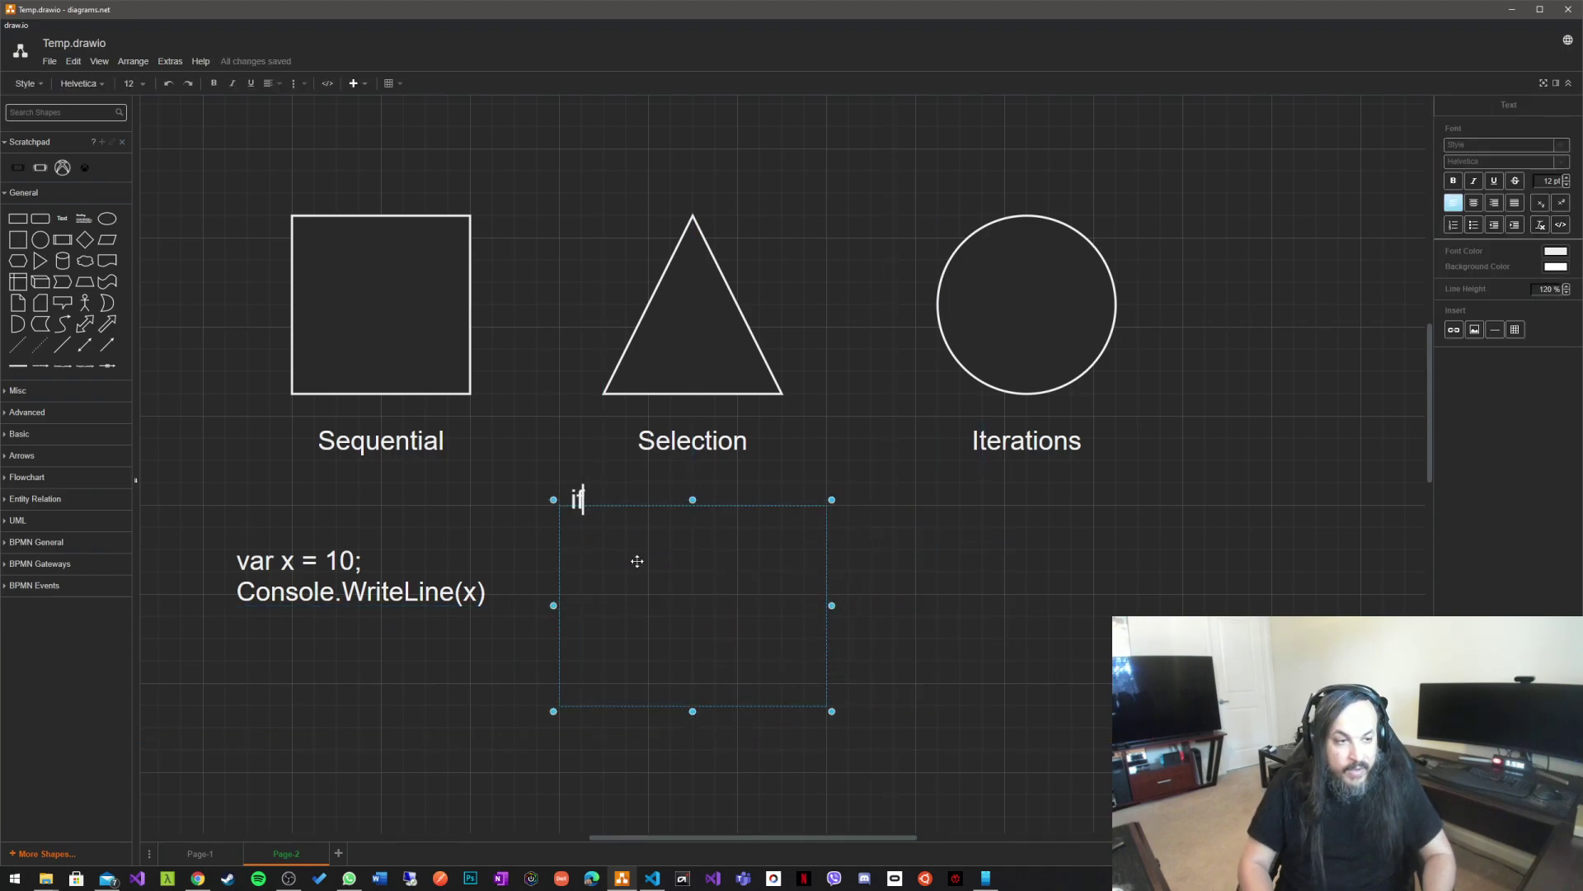
pyautogui.write('bii')
pyautogui.press('BackSpace')
pyautogui.press('BackSpace')
pyautogui.write('ool condition')
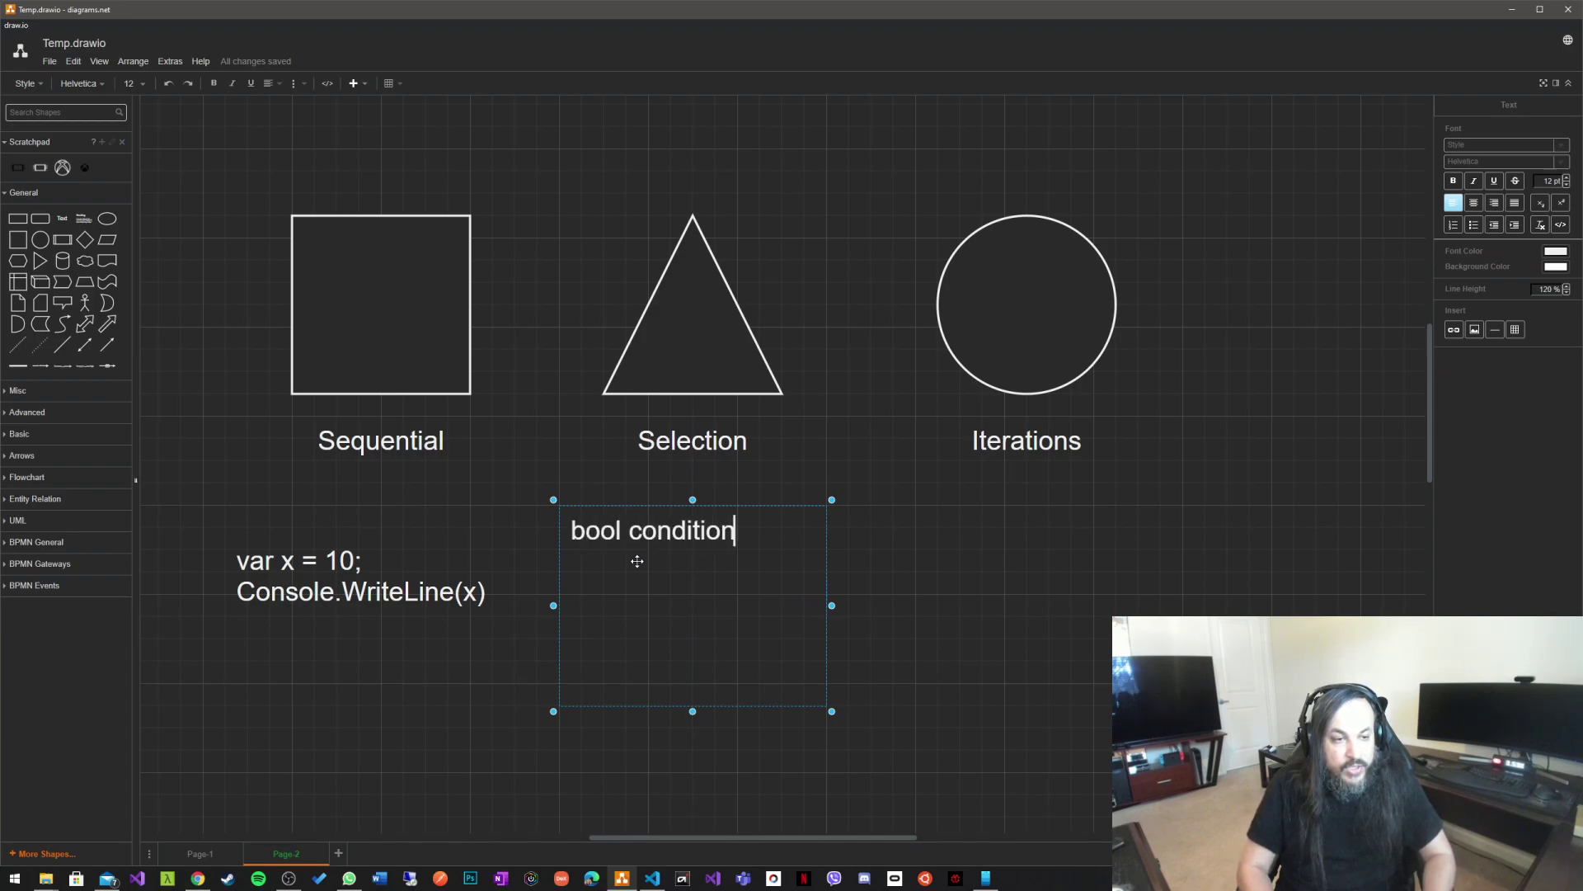
pyautogui.write(' = true;')
pyautogui.press('Return')
pyautogui.press('Return')
pyautogui.write('if(tru')
pyautogui.press('BackSpace')
pyautogui.press('BackSpace')
pyautogui.press('BackSpace')
pyautogui.write('condition is true)')
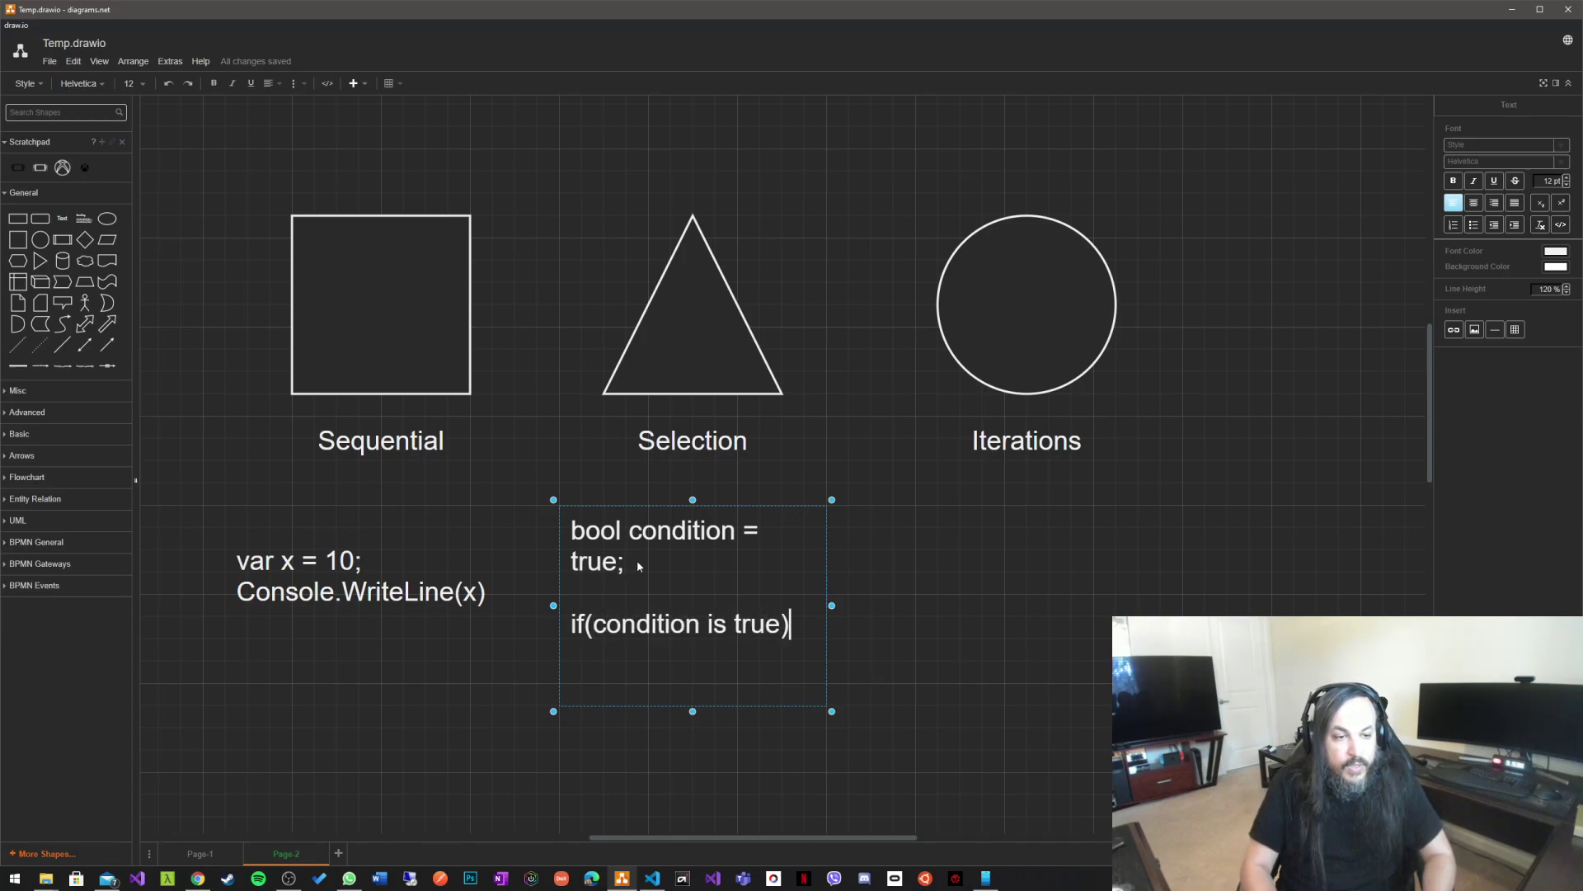
# Complete the if statement with "/// do something" and an else branch containing "/// do something else"
pyautogui.press('Return')
pyautogui.write('/// do')
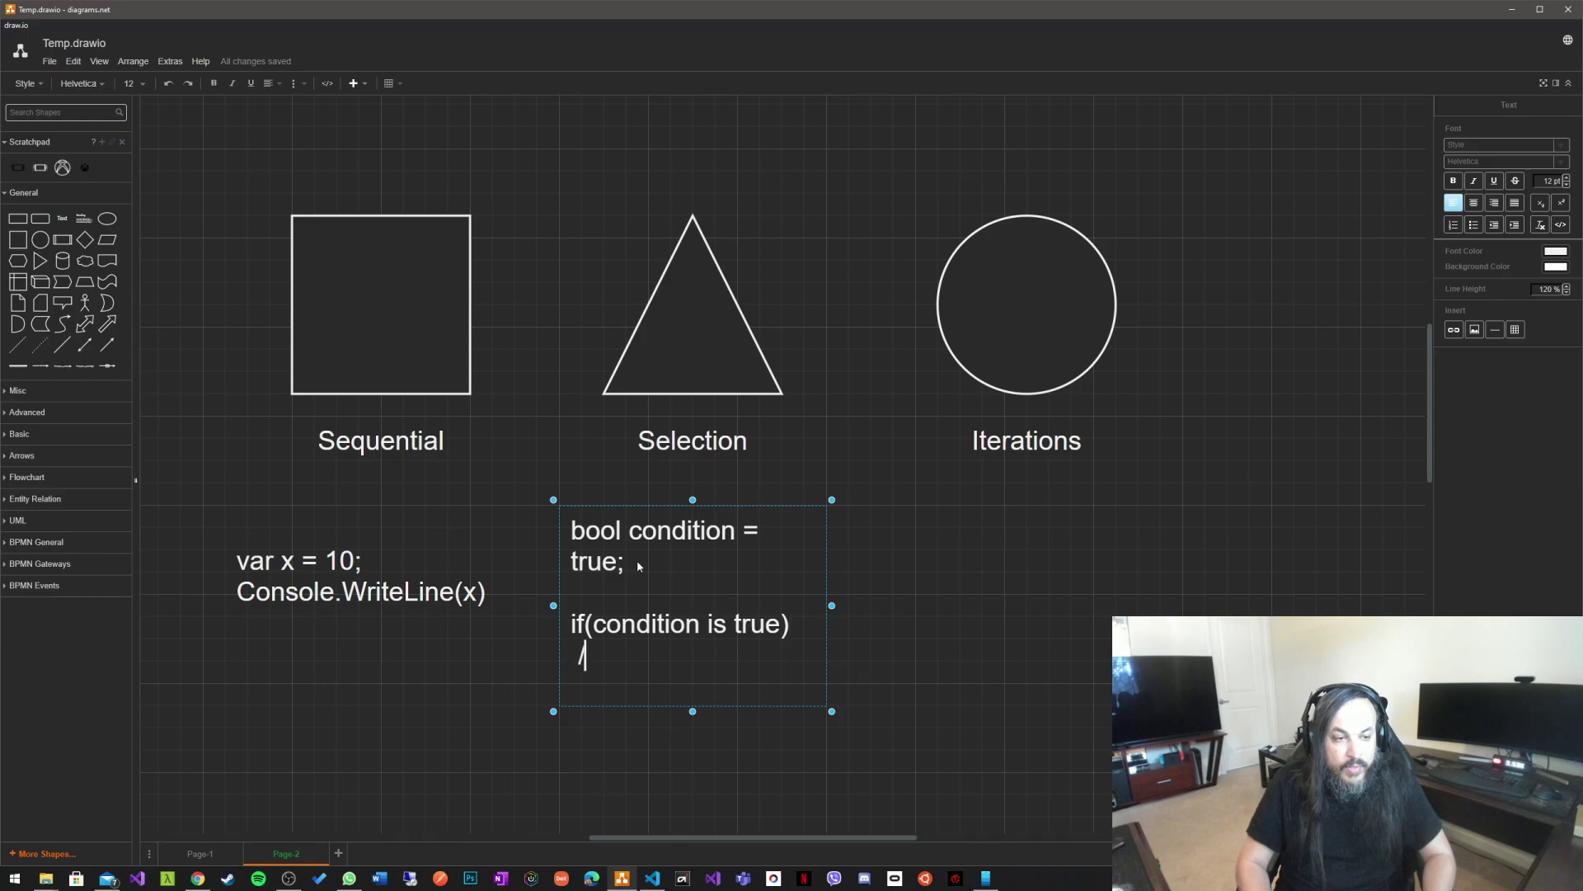
pyautogui.write('ing')
pyautogui.press('Return')
pyautogui.write('es')
pyautogui.press('BackSpace')
pyautogui.write('lse')
pyautogui.press('Return')
pyautogui.write('/// do something else')
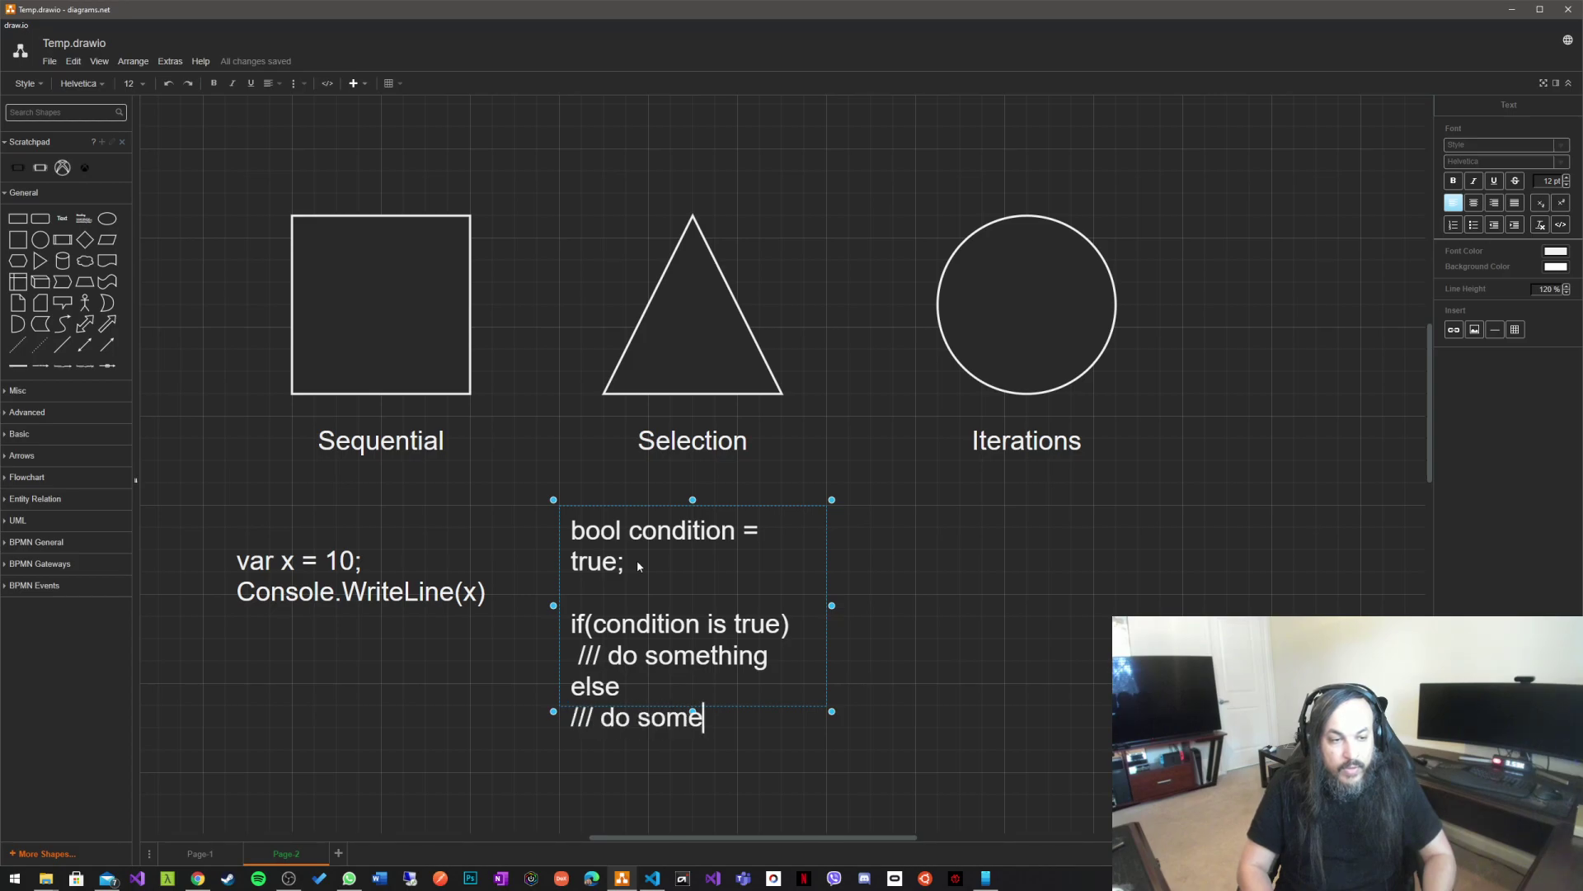
pyautogui.click(932, 602)
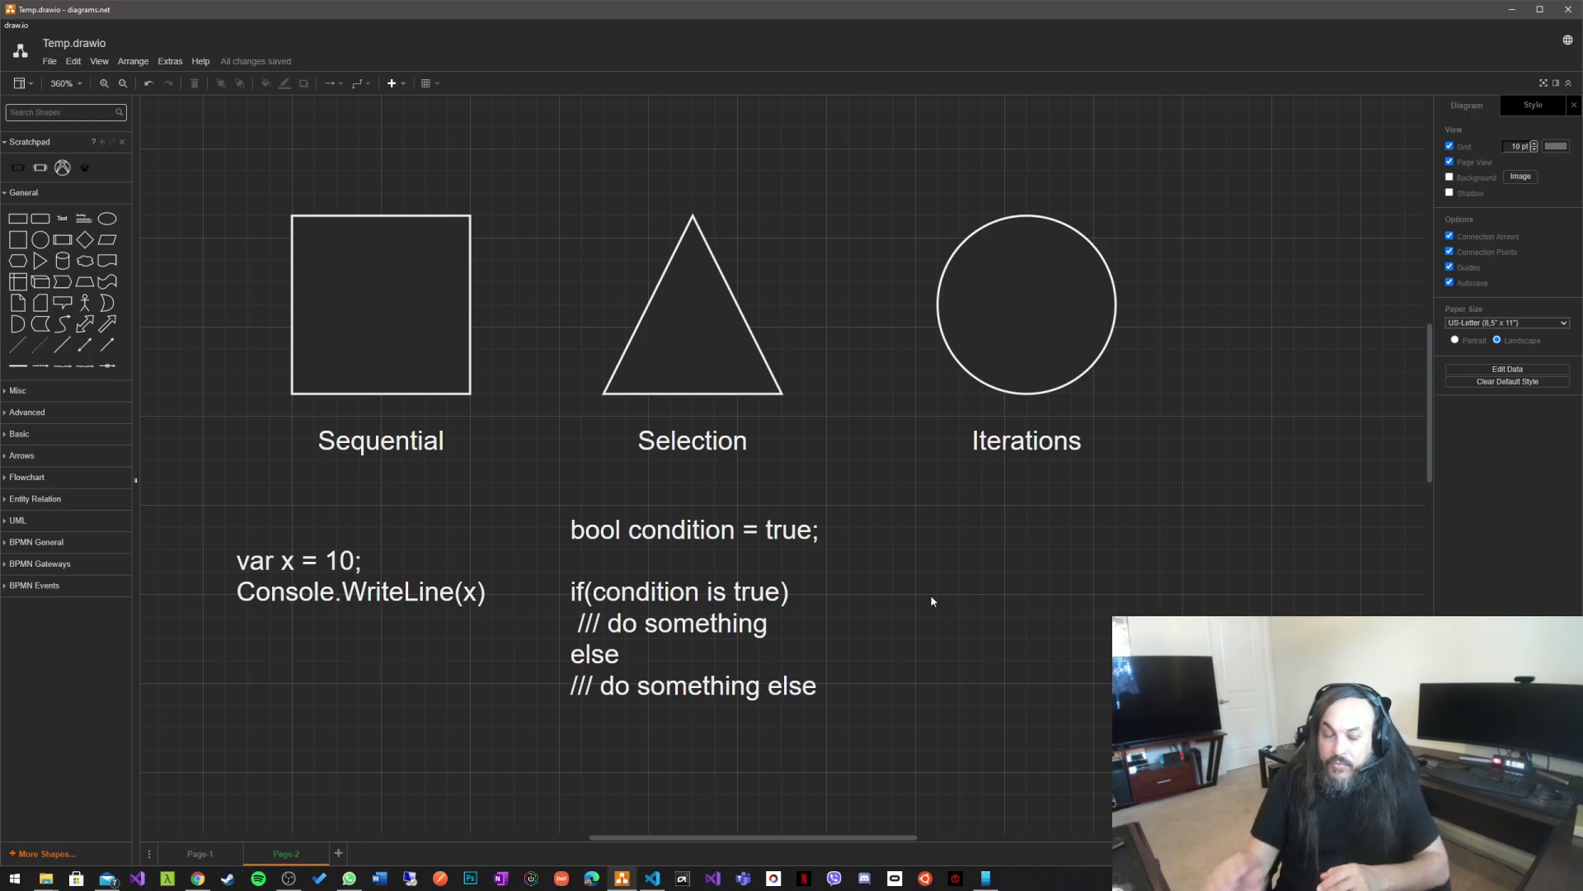
# Copy the if/else code text box and place the copy below the Iterations label
pyautogui.rightClick(737, 584)
pyautogui.click(760, 632)
pyautogui.rightClick(1224, 560)
pyautogui.click(1241, 570)
pyautogui.moveTo(1250, 587); pyautogui.dragTo(948, 554)
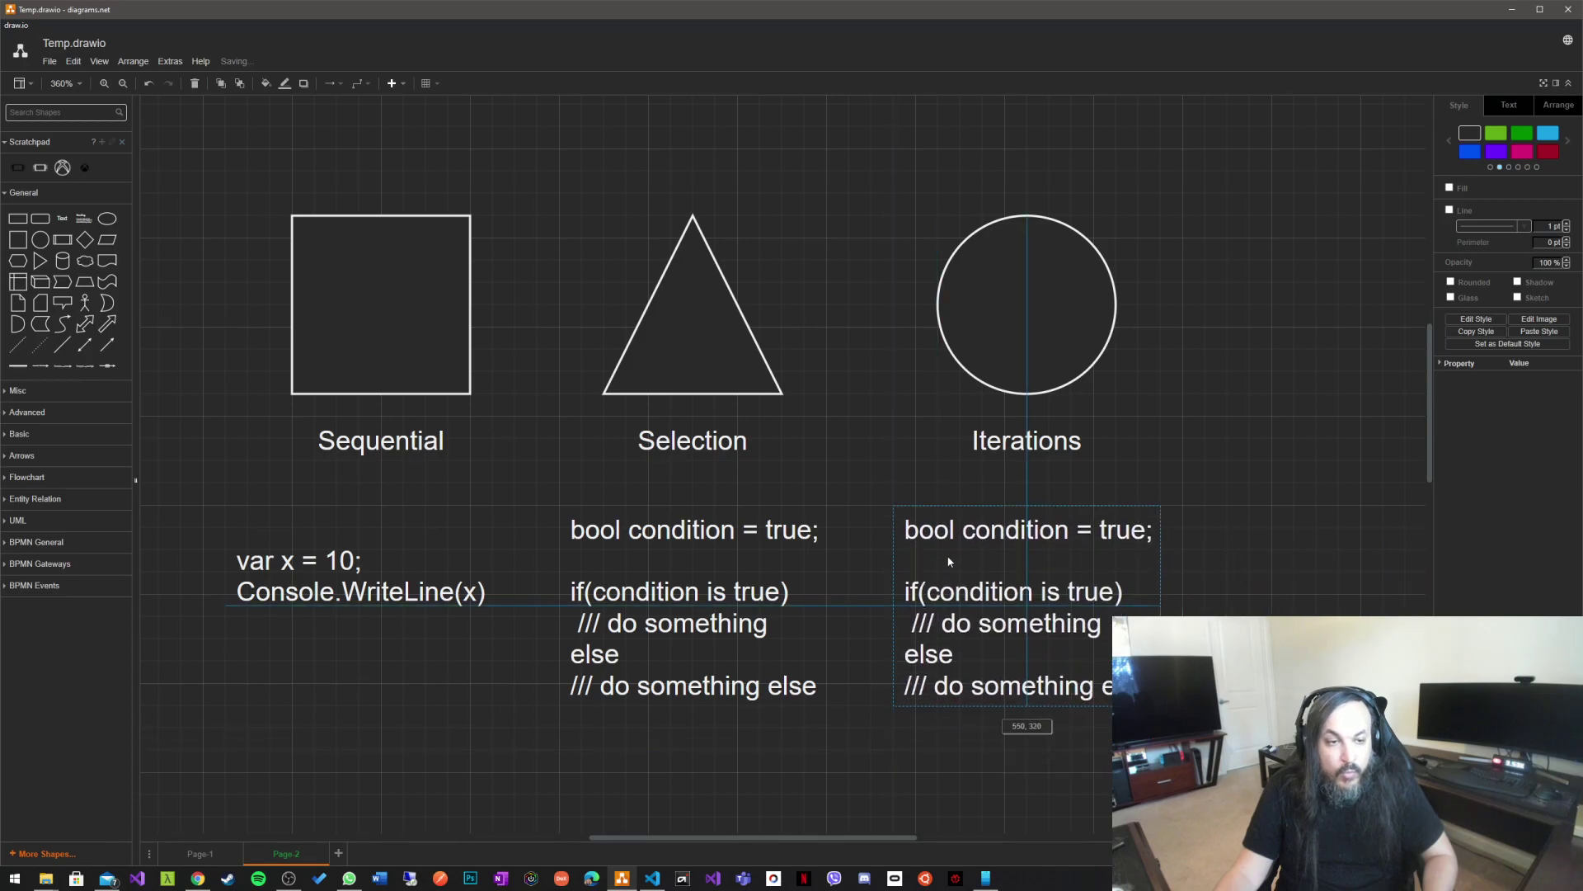
# Replace the copied code below the Iterations label with "foreach(Student studen in students"
pyautogui.doubleClick(1066, 614)
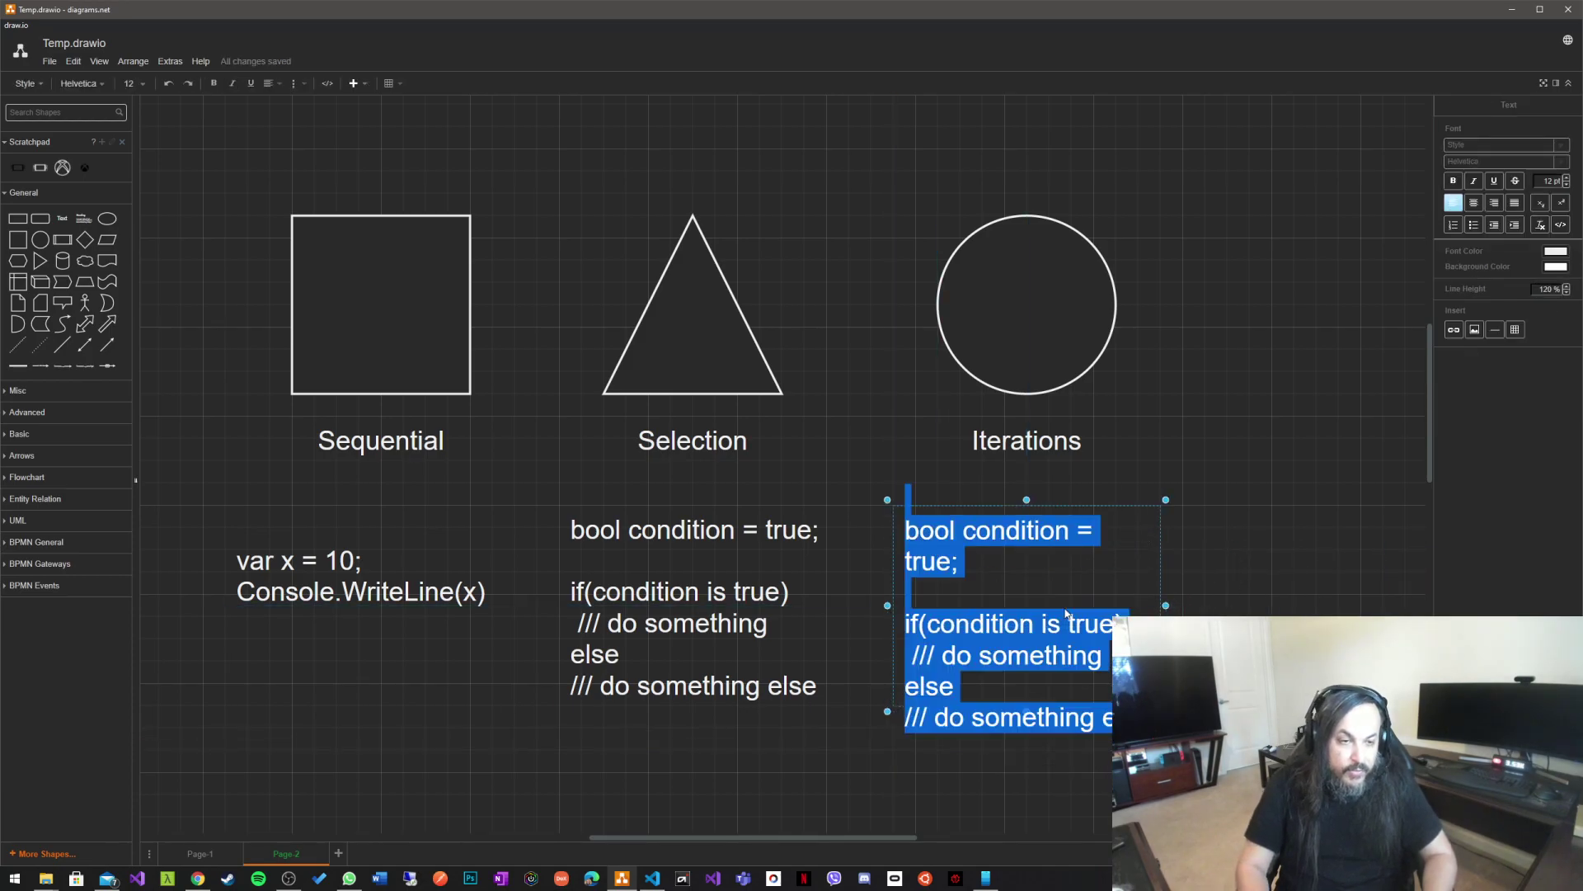
pyautogui.press('BackSpace')
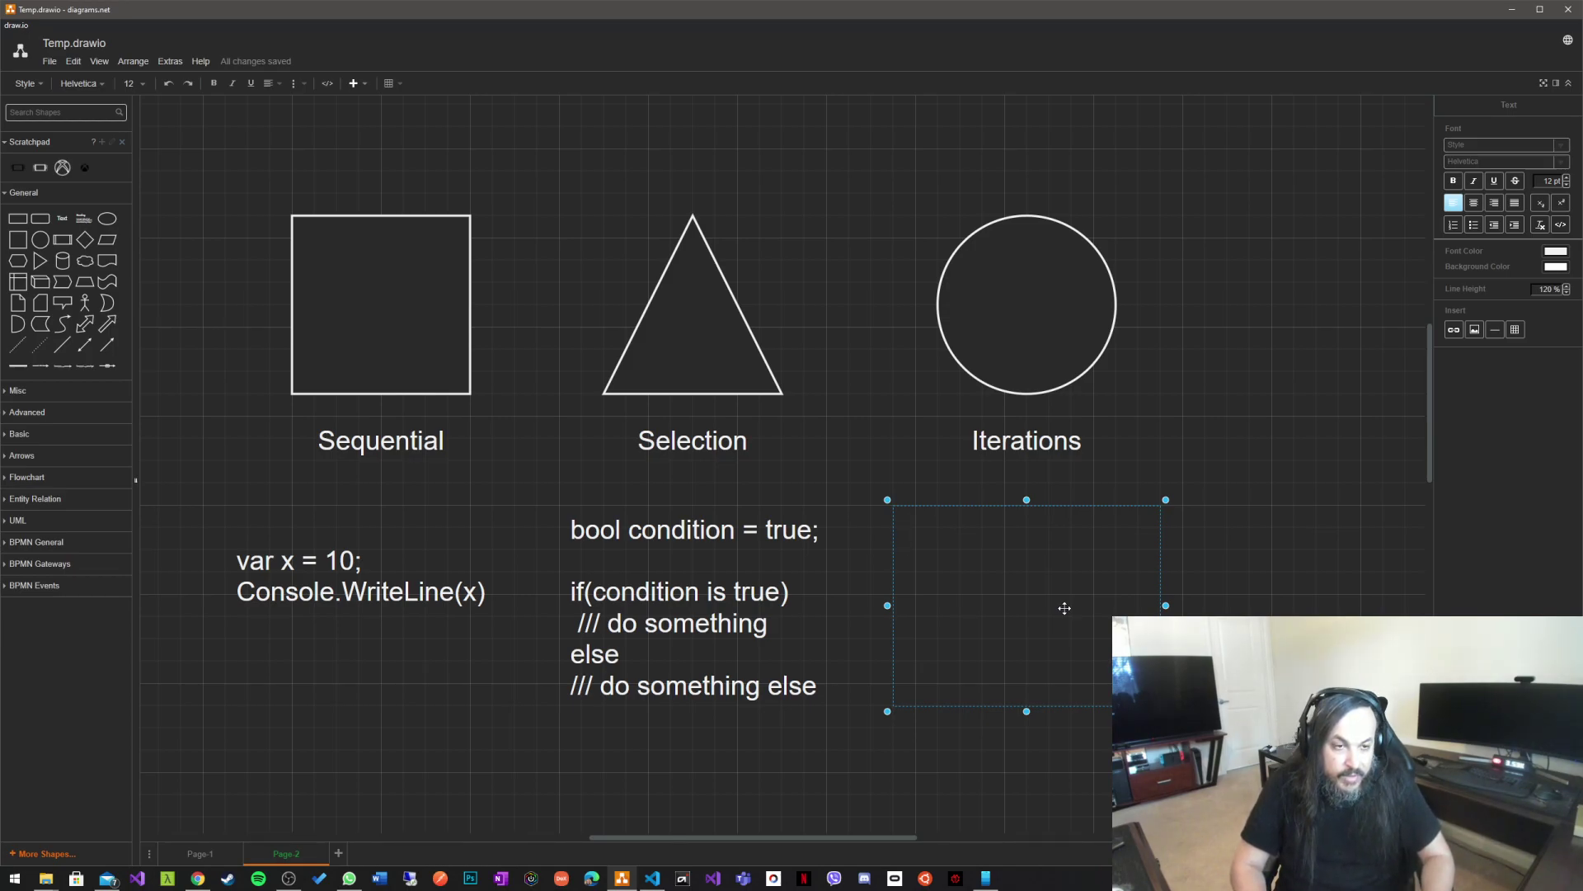
pyautogui.write('foreach')
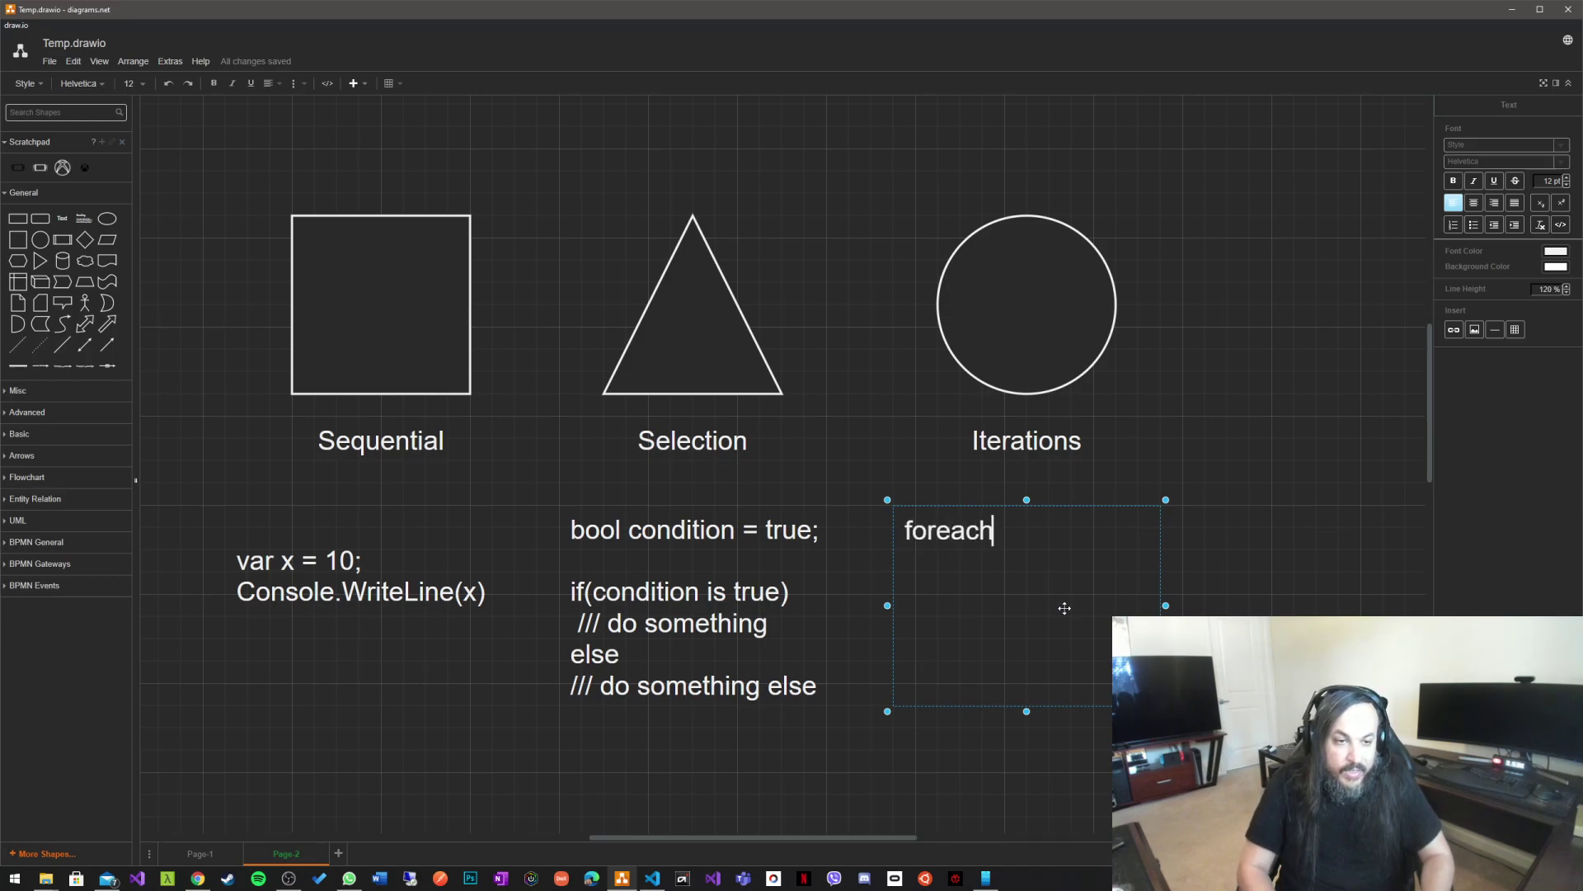
pyautogui.write('(Student st')
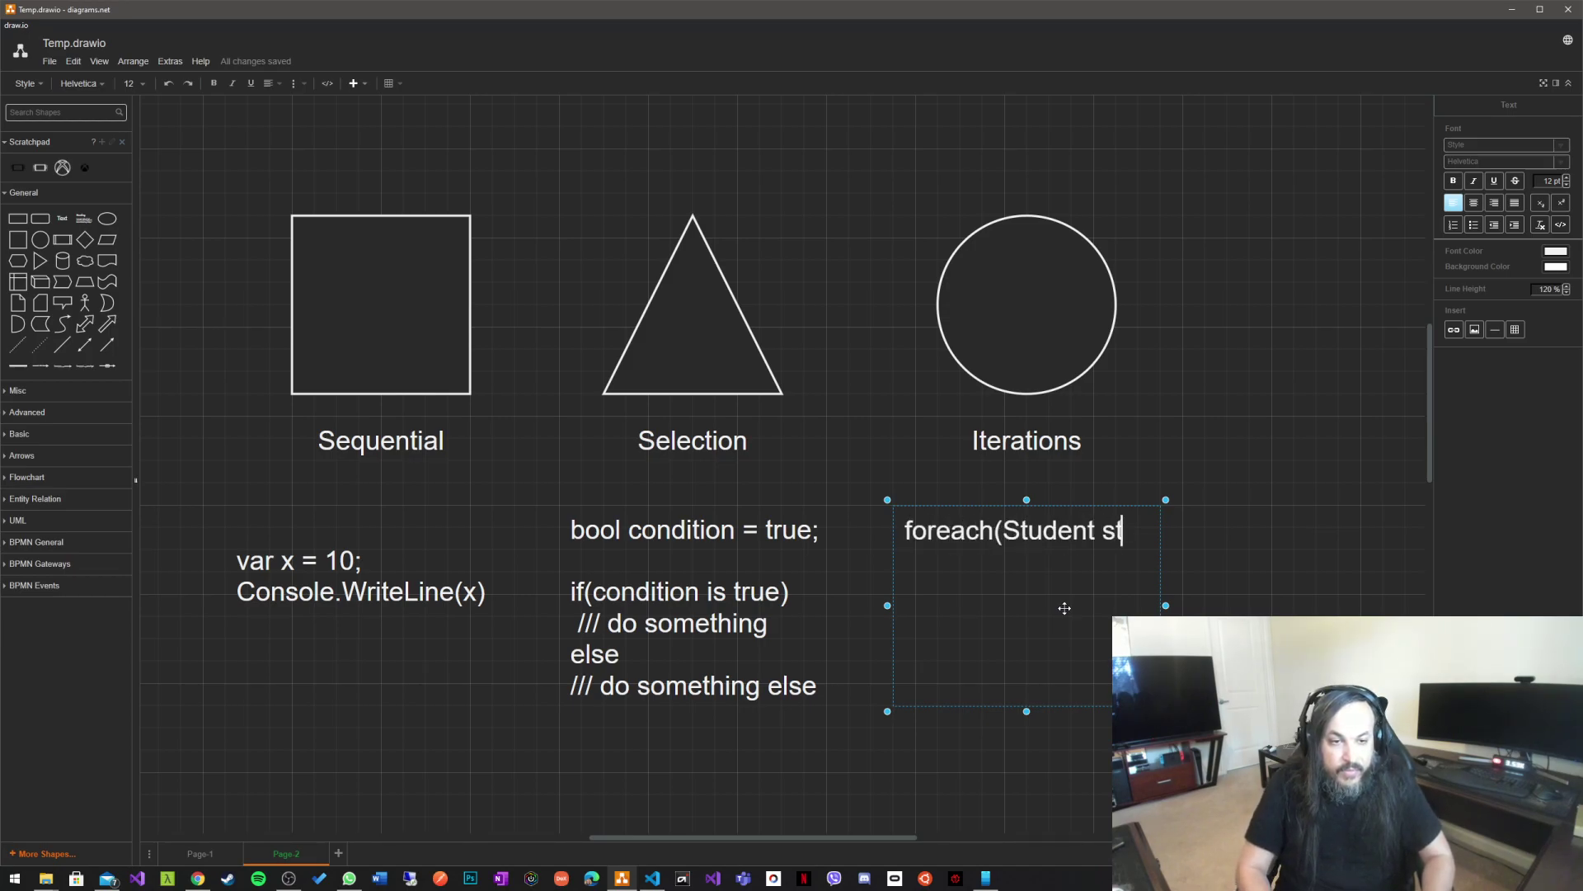
pyautogui.write('uden in students')
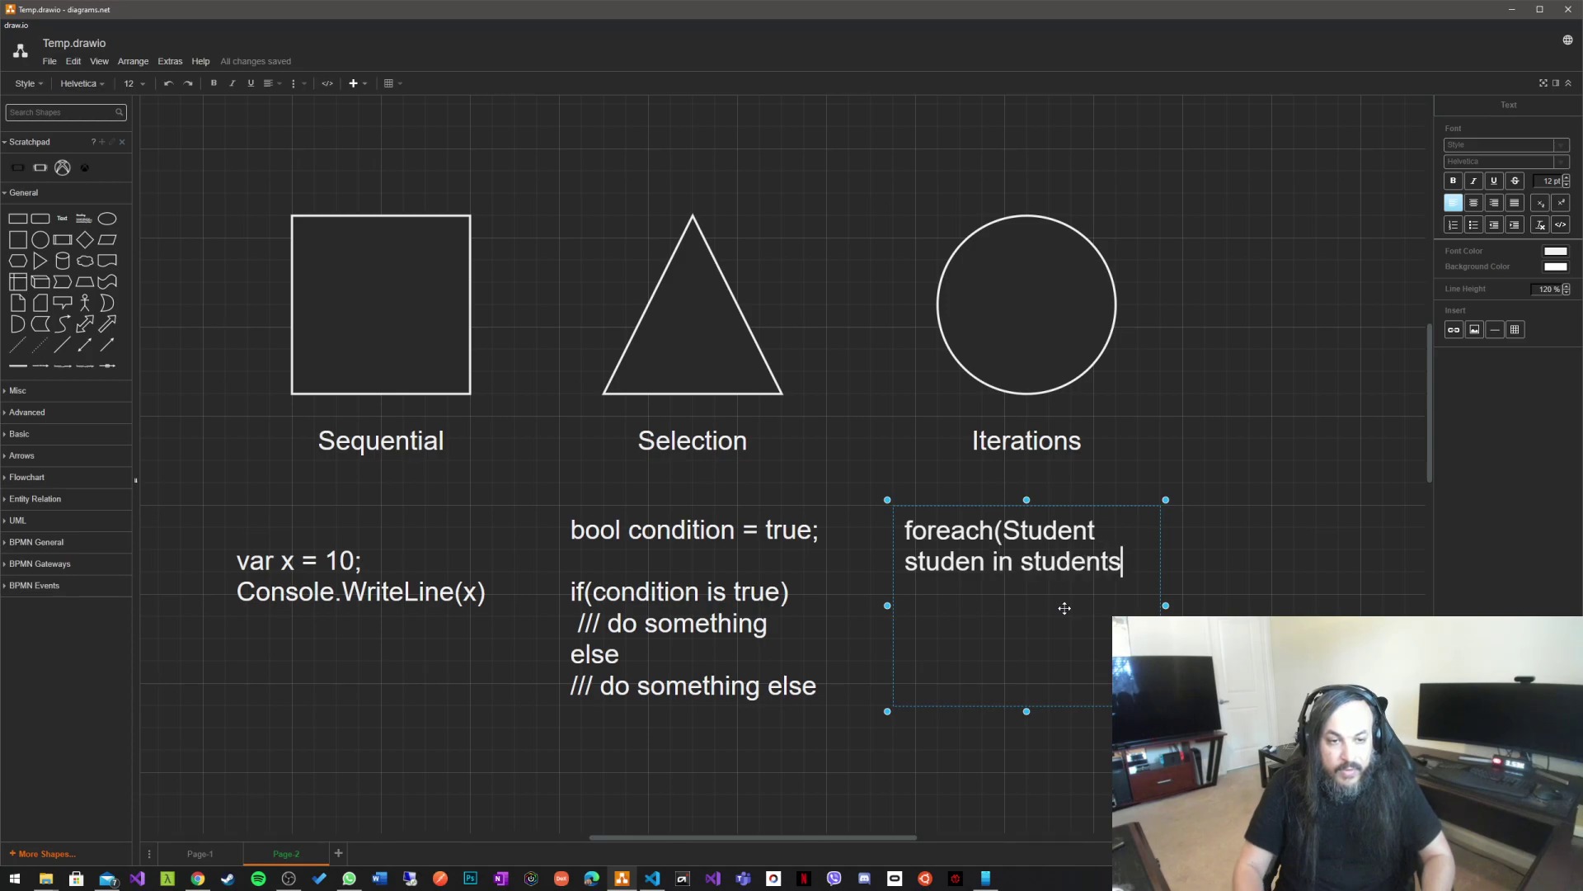
# Widen the Iterations code text box so the foreach header fits on one line, and end the header with ")"
pyautogui.moveTo(1165, 608); pyautogui.dragTo(1383, 606)
pyautogui.doubleClick(1335, 537)
pyautogui.click(1325, 534)
pyautogui.doubleClick(1269, 544)
pyautogui.press('Home')
pyautogui.press('End')
pyautogui.write(')')
# Add an opening and a closing brace below the foreach header with two blank lines between them
pyautogui.press('Return')
pyautogui.write('{')
pyautogui.press('Return')
pyautogui.press('Return')
pyautogui.press('Return')
pyautogui.write('}')
# Add the indented statement "await RegisterStudentAsync(student);" inside the foreach braces
pyautogui.press('Up')
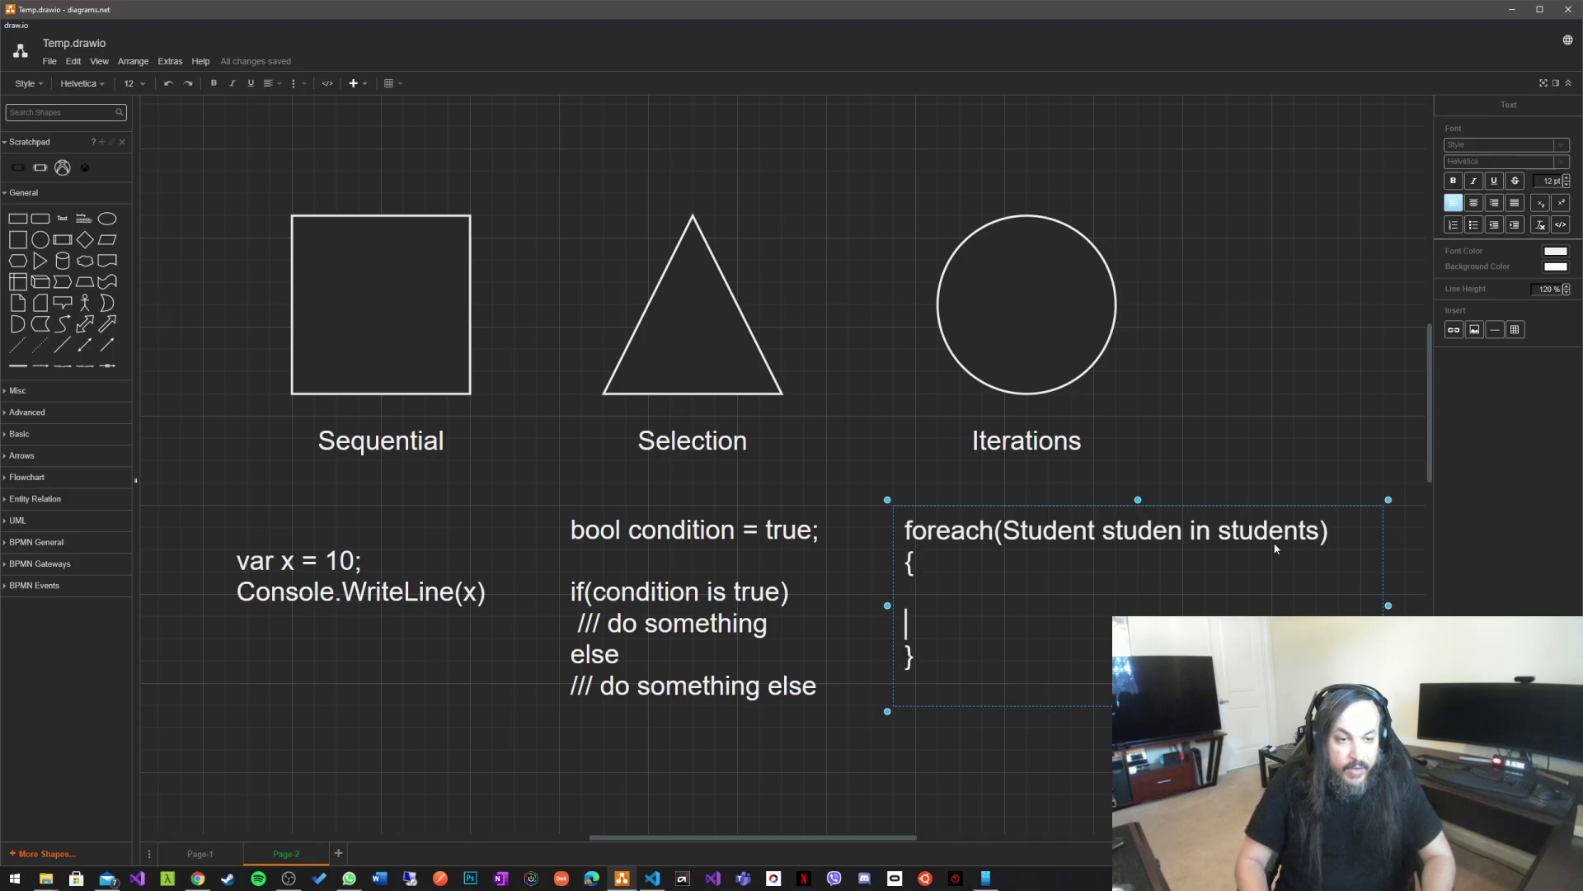
pyautogui.write('a')
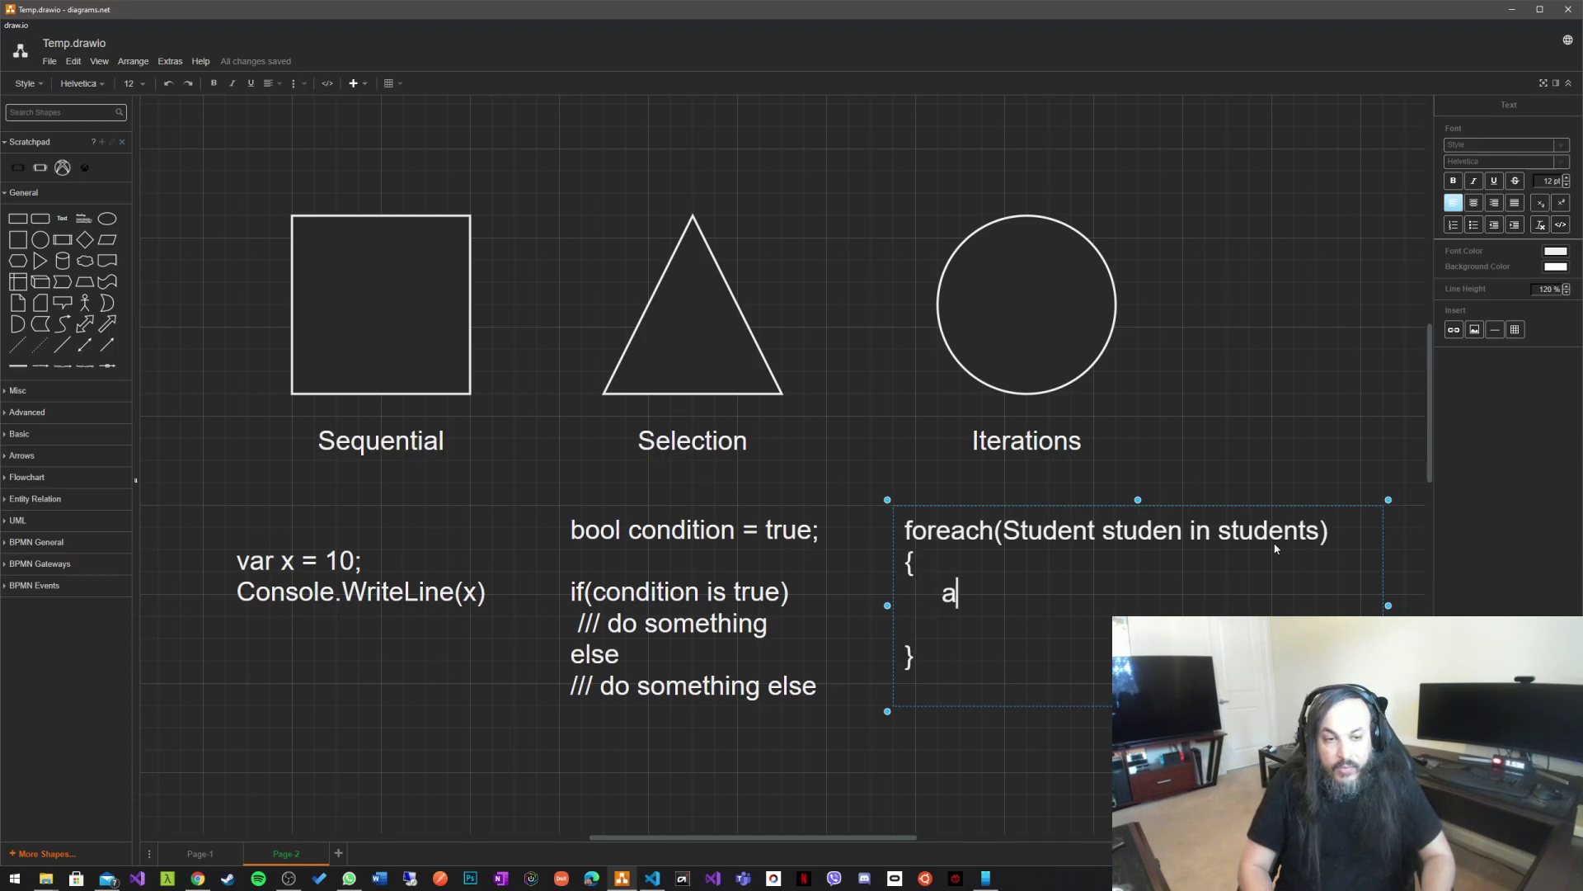
pyautogui.write('wait RegisterS')
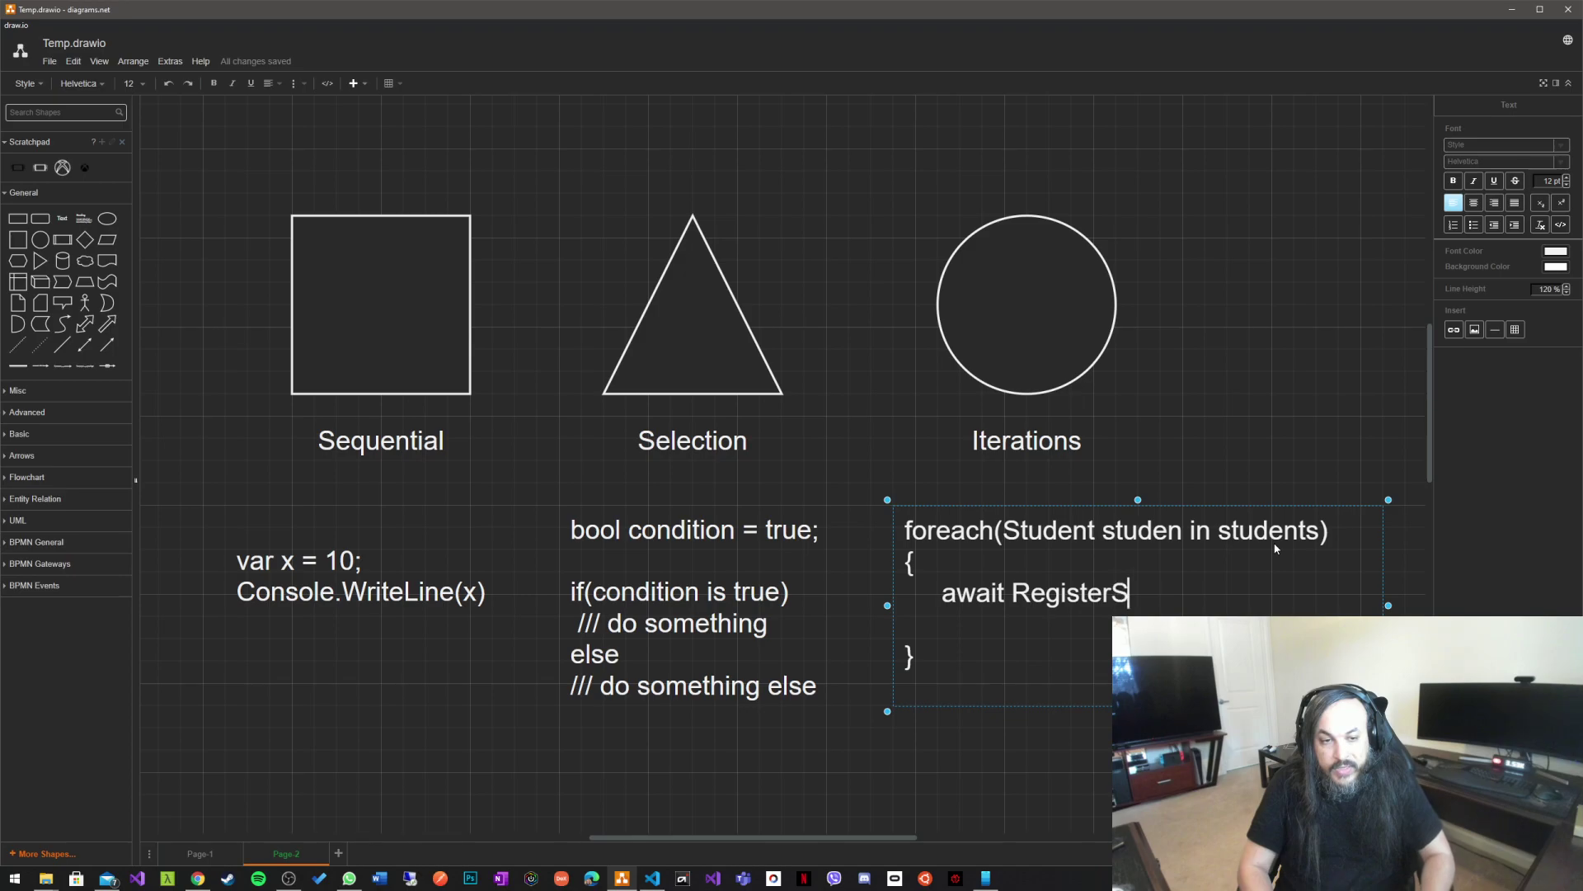
pyautogui.write('tudentAsync(student)')
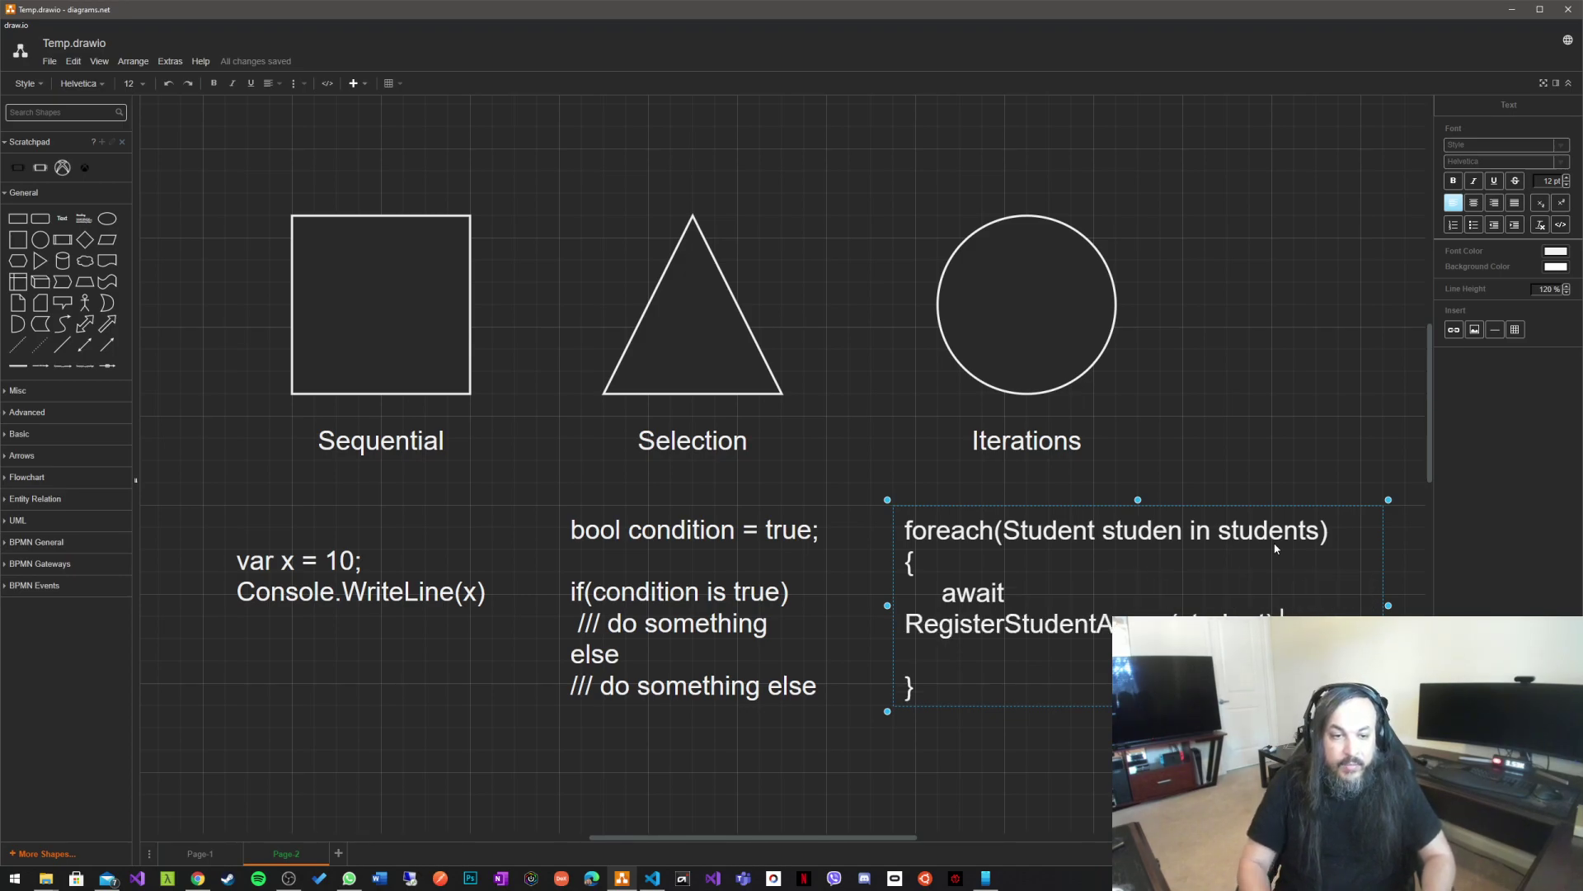
pyautogui.write(';')
# Widen the Iterations code text box to fit the await statement on one line and remove the blank line above the closing brace
pyautogui.moveTo(882, 606); pyautogui.dragTo(865, 605)
pyautogui.doubleClick(922, 631)
pyautogui.click(922, 625)
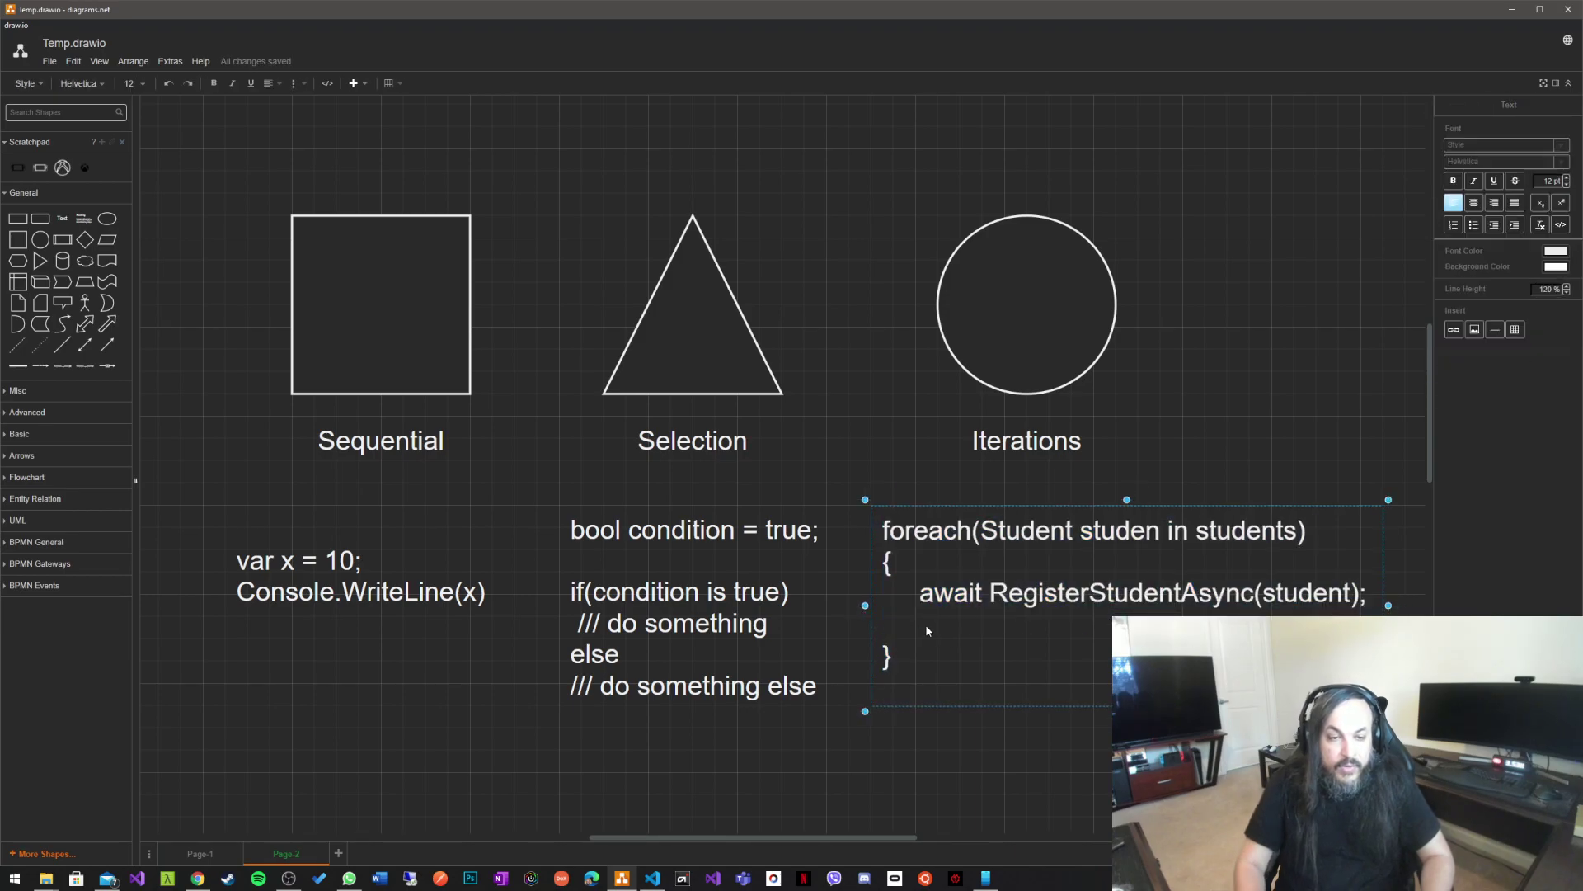
pyautogui.click(1125, 413)
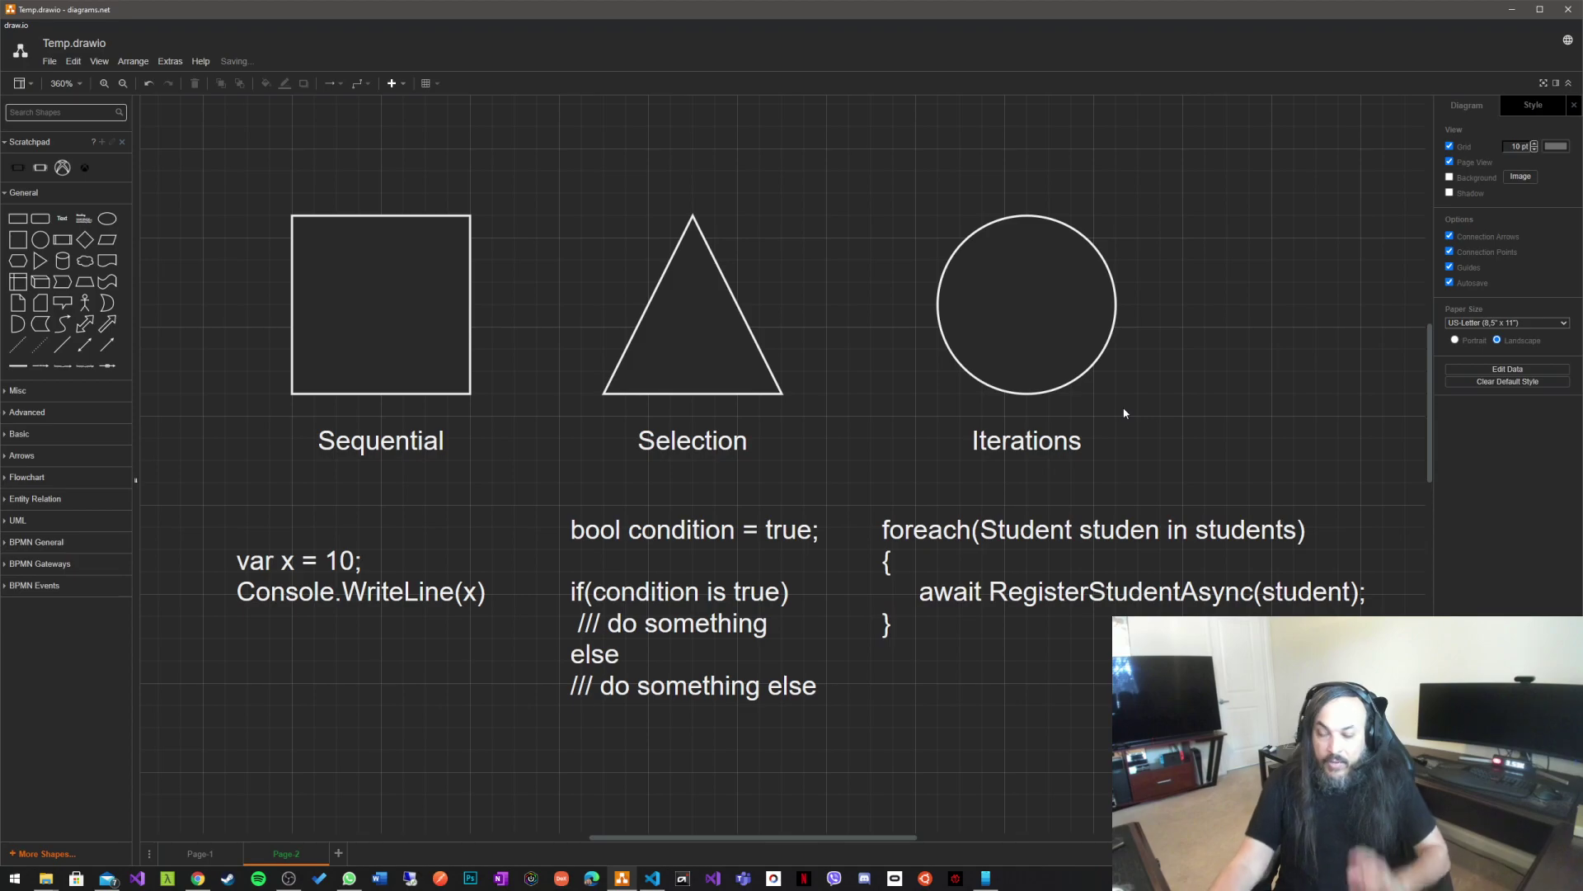